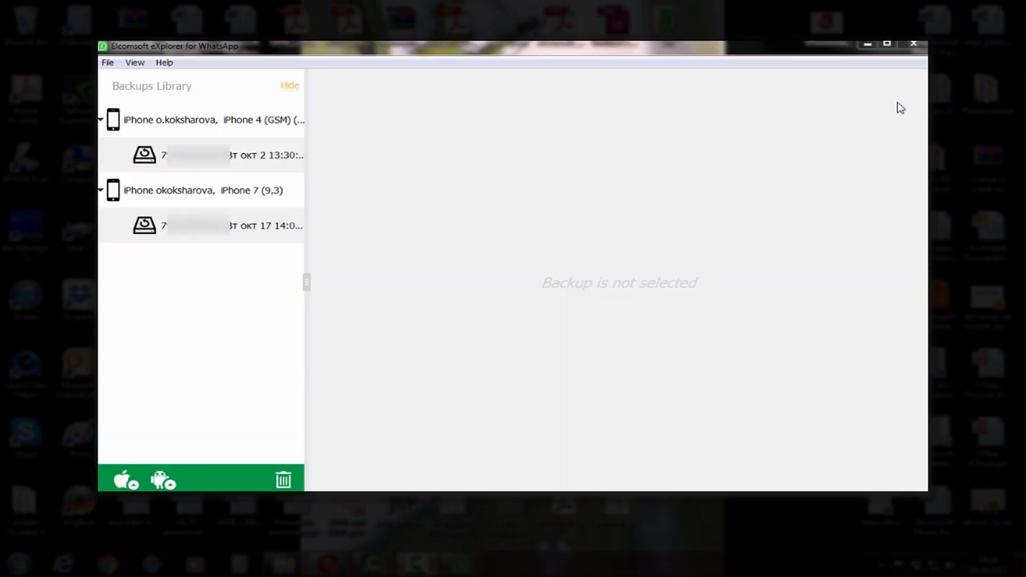
# Maximize the window and choose token sign-in for downloading files from iCloud Drive.
pyautogui.click(889, 43)
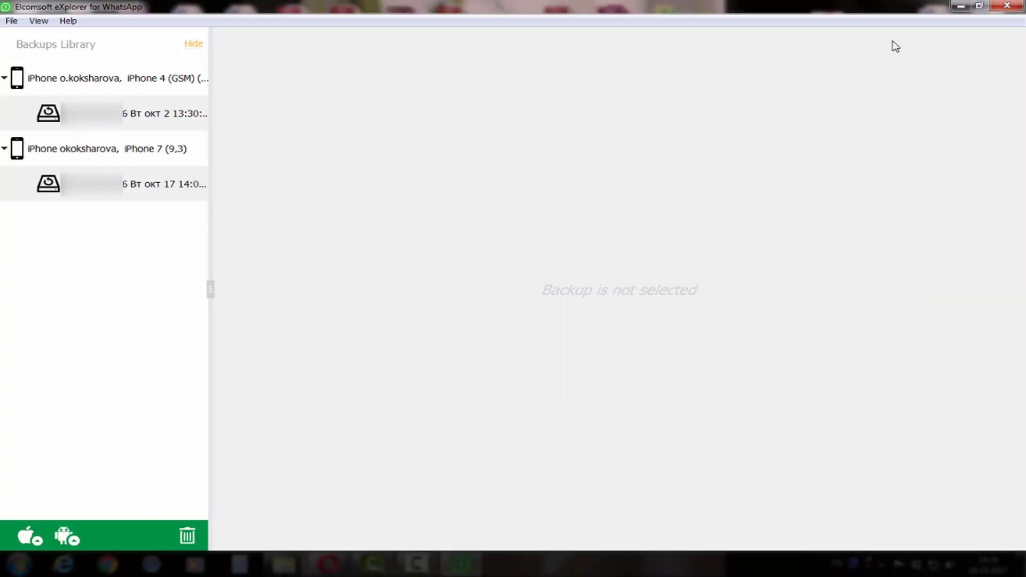
pyautogui.click(32, 539)
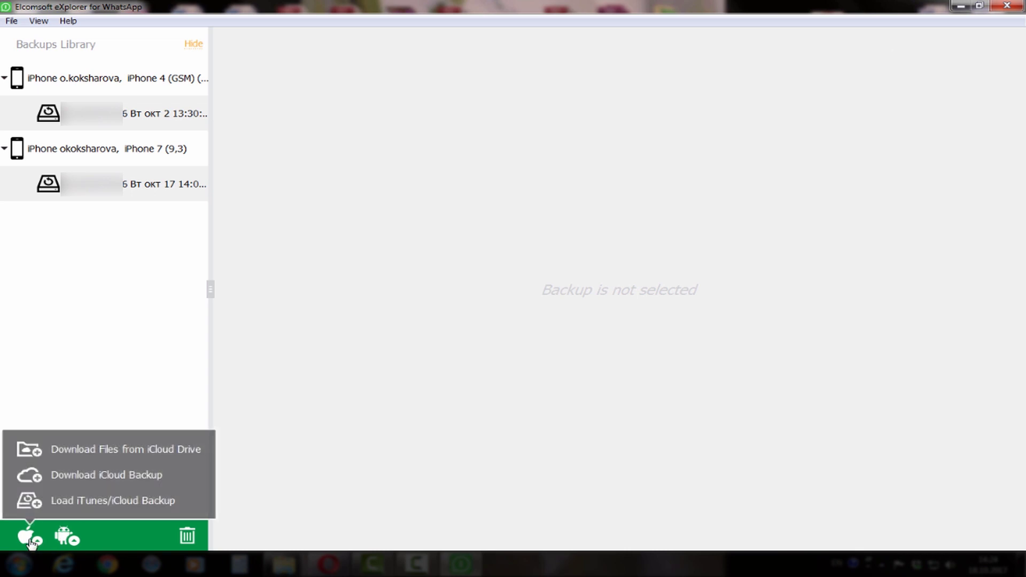
pyautogui.click(128, 453)
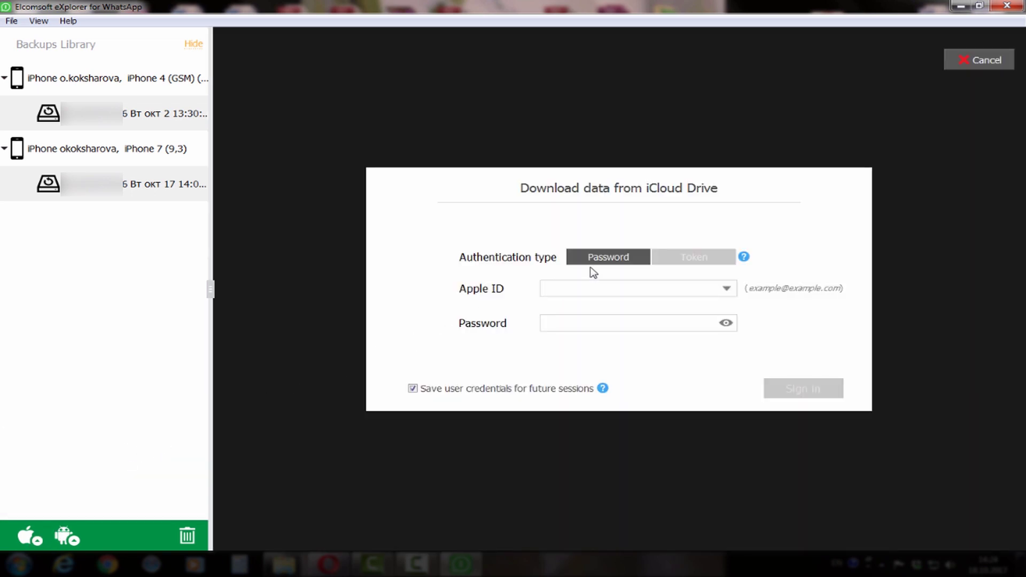
pyautogui.click(672, 257)
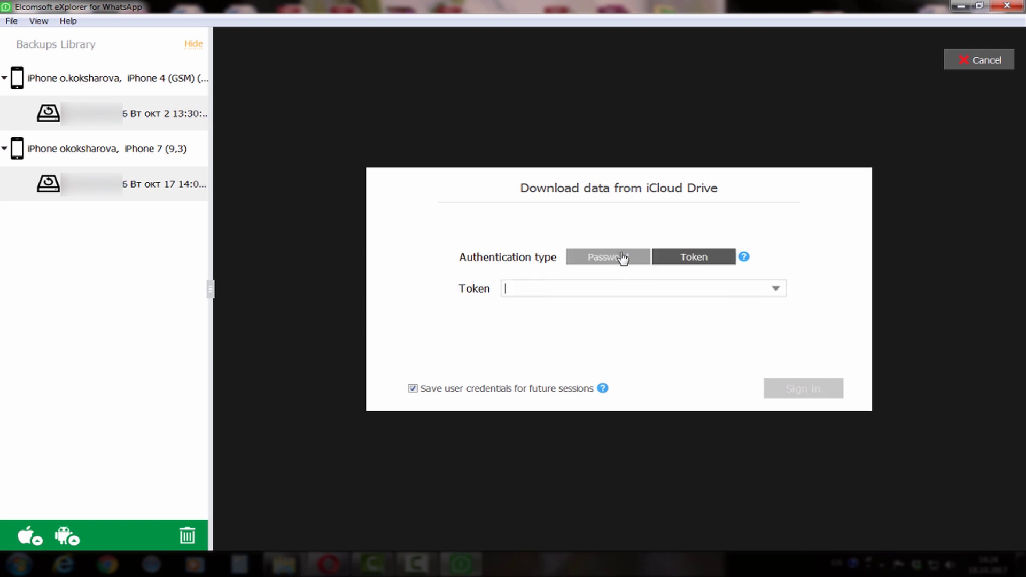
# Switch to downloading an iCloud backup with Token authentication selected.
pyautogui.click(34, 539)
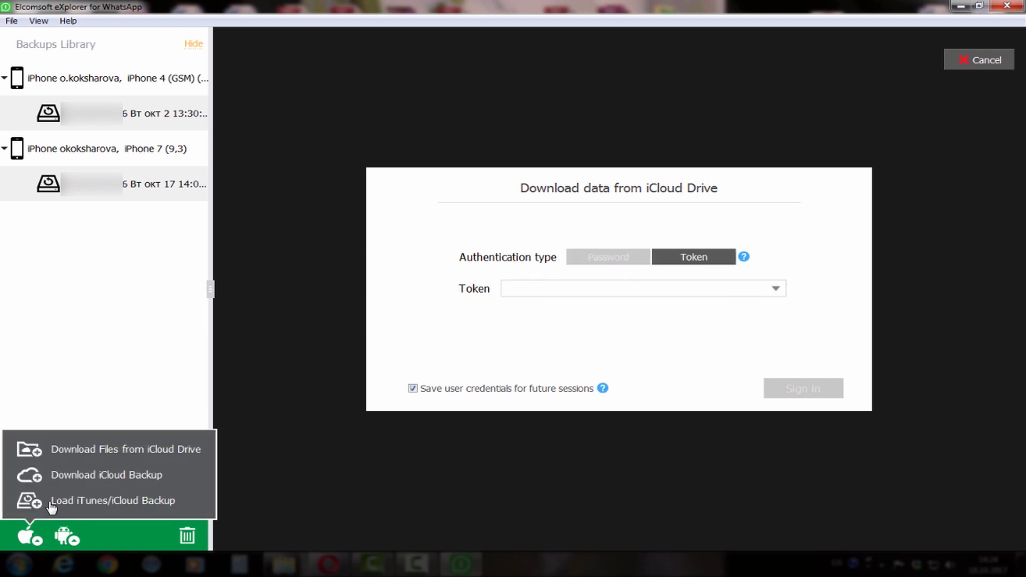
pyautogui.click(80, 476)
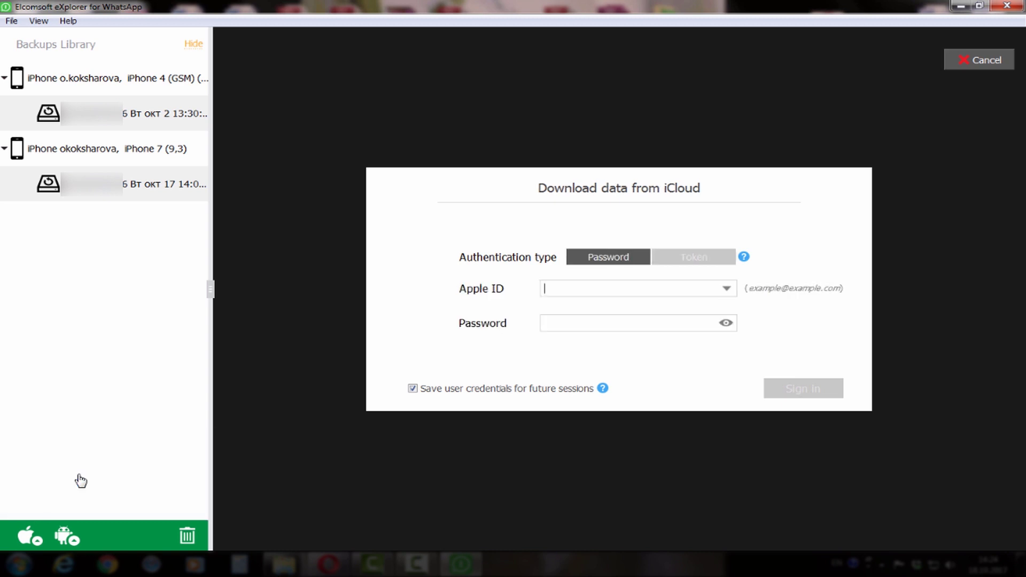
pyautogui.click(709, 262)
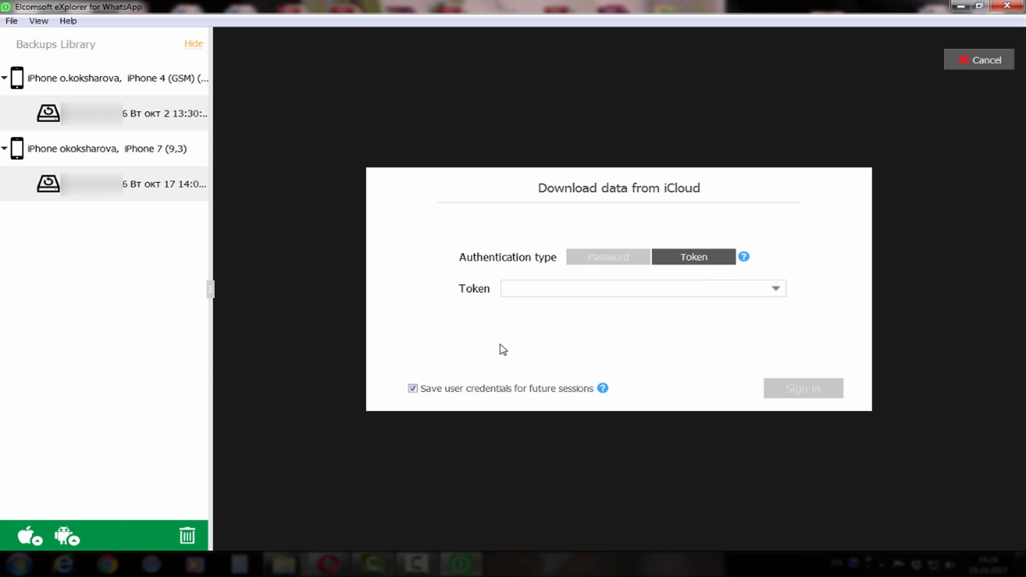
# Load the iPhone 7 (9,3) iTunes backup and decrypt it with the backup password.
pyautogui.click(37, 543)
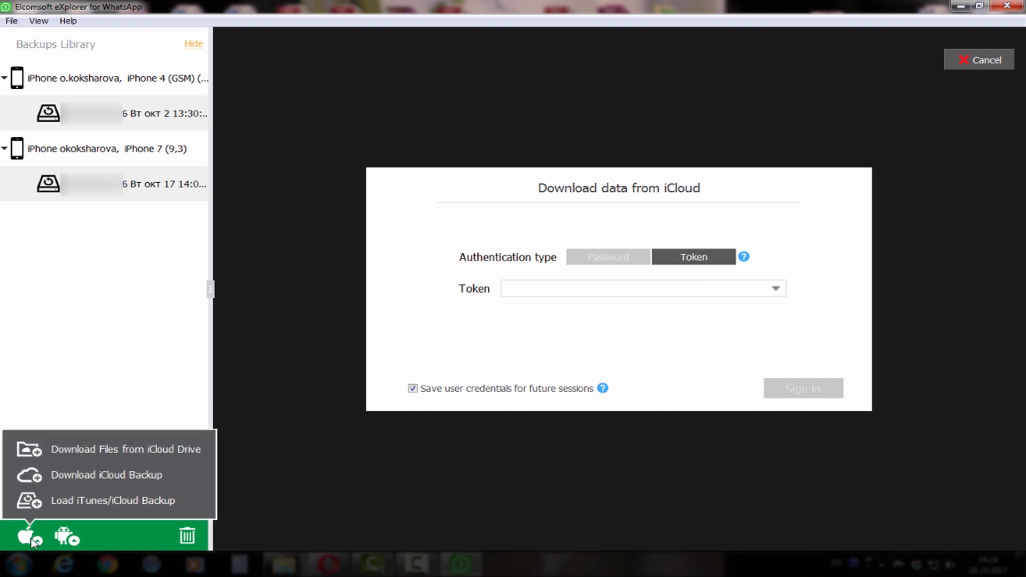
pyautogui.click(86, 500)
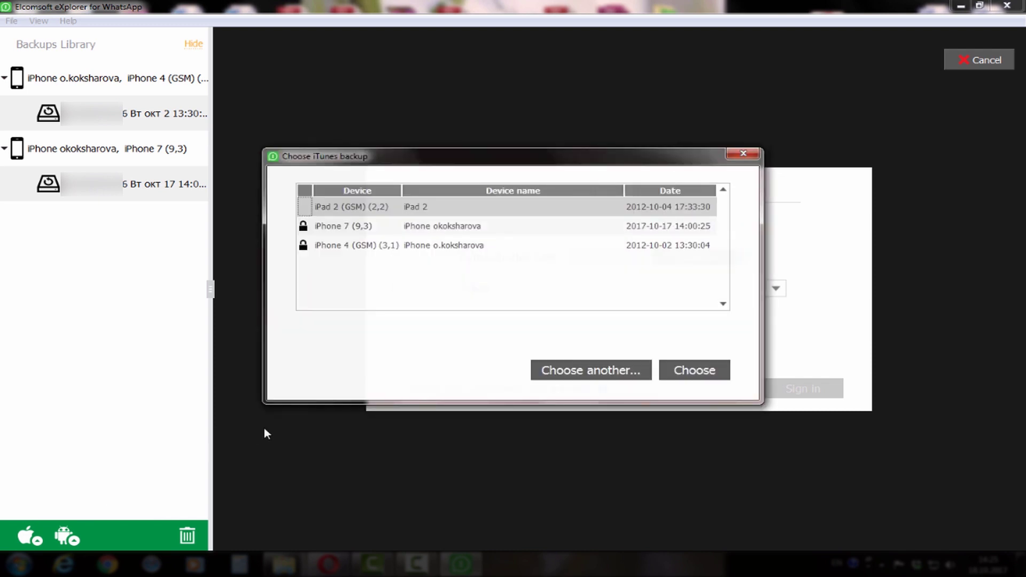
pyautogui.click(423, 232)
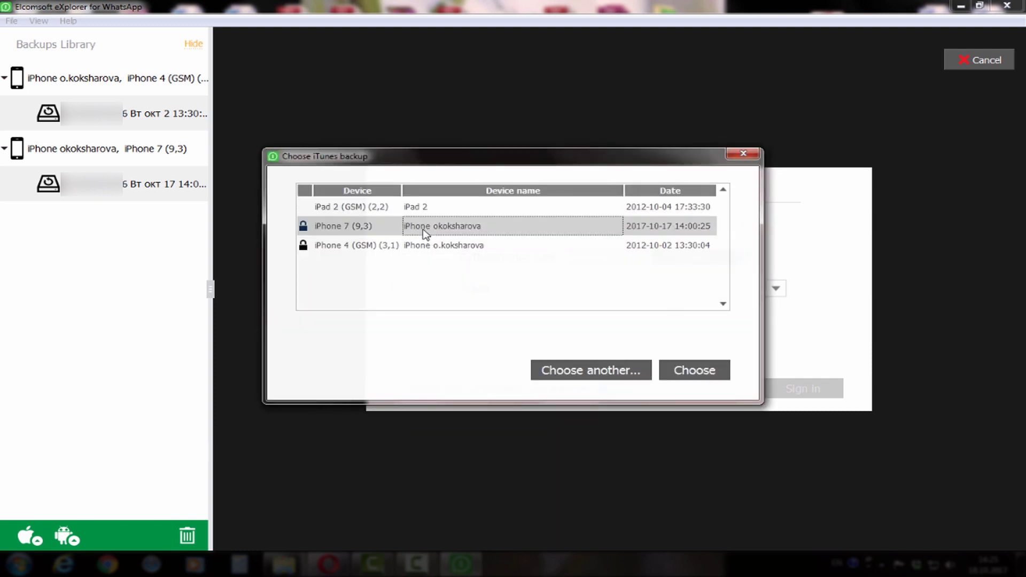
pyautogui.click(708, 372)
pyautogui.write('12')
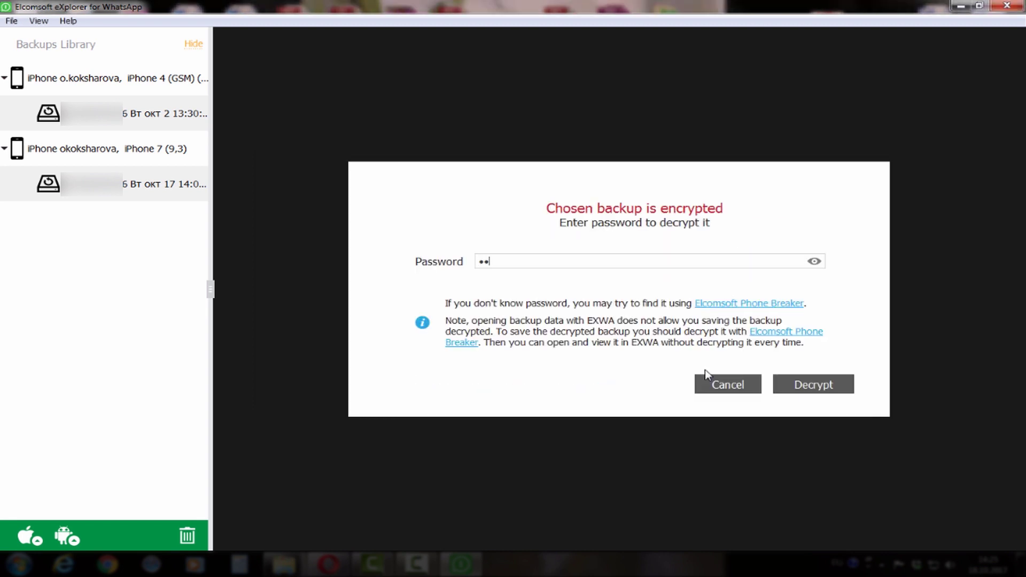
pyautogui.click(820, 385)
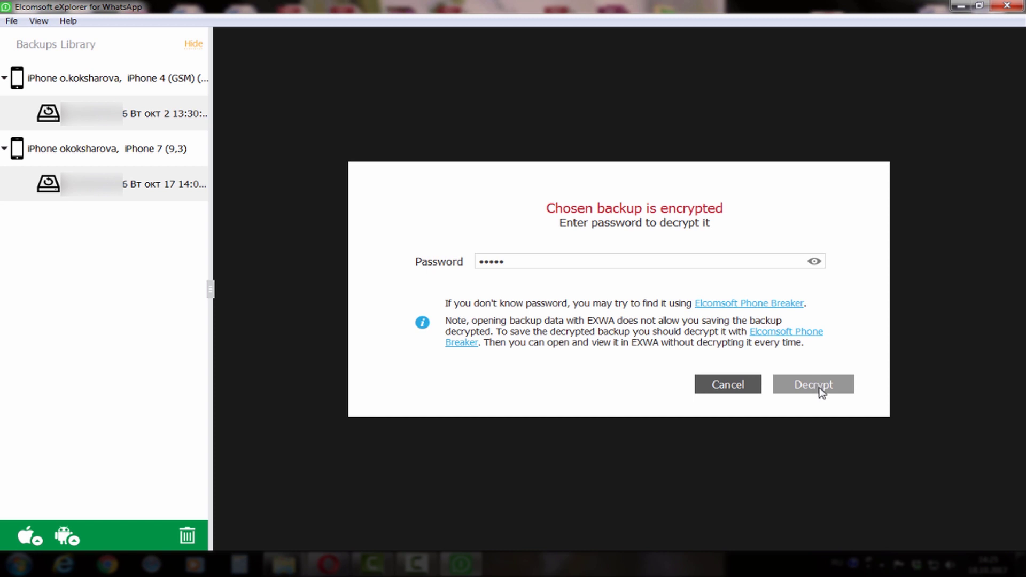
pyautogui.click(819, 387)
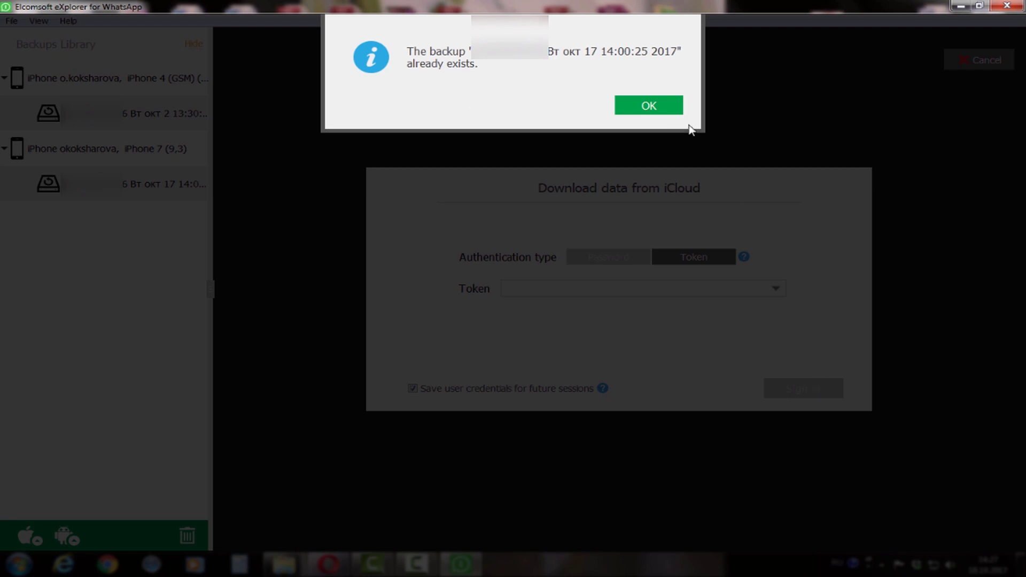
# Dismiss the 'backup already exists' notice, select the iPhone 7 backup, and view its 36 calls.
pyautogui.click(674, 108)
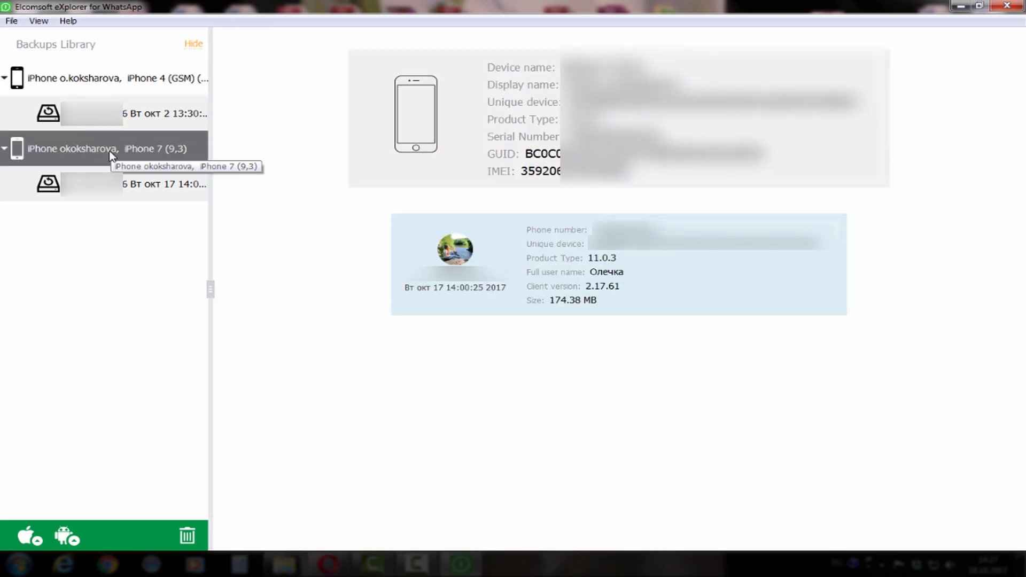
pyautogui.click(123, 192)
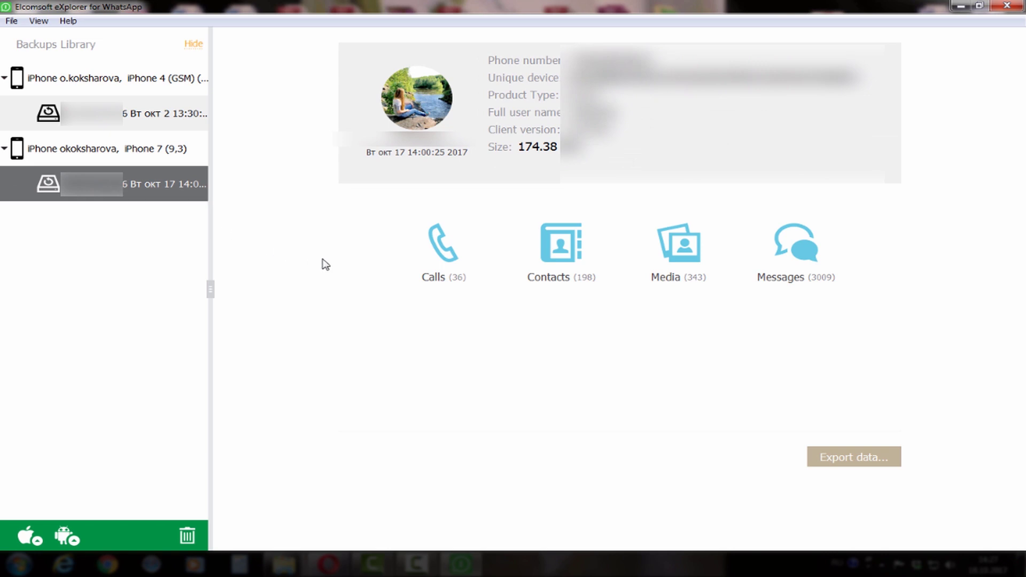
pyautogui.click(448, 261)
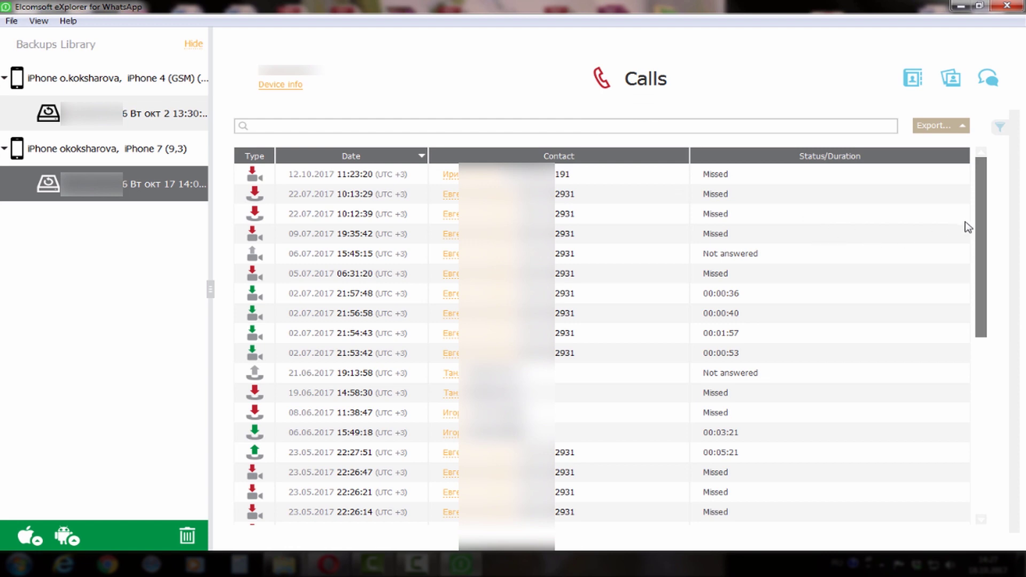
# Scroll the calls, glance at a caller's contact card, then export all calls to Excel.
pyautogui.moveTo(983, 241); pyautogui.dragTo(1021, 302)
pyautogui.click(481, 179)
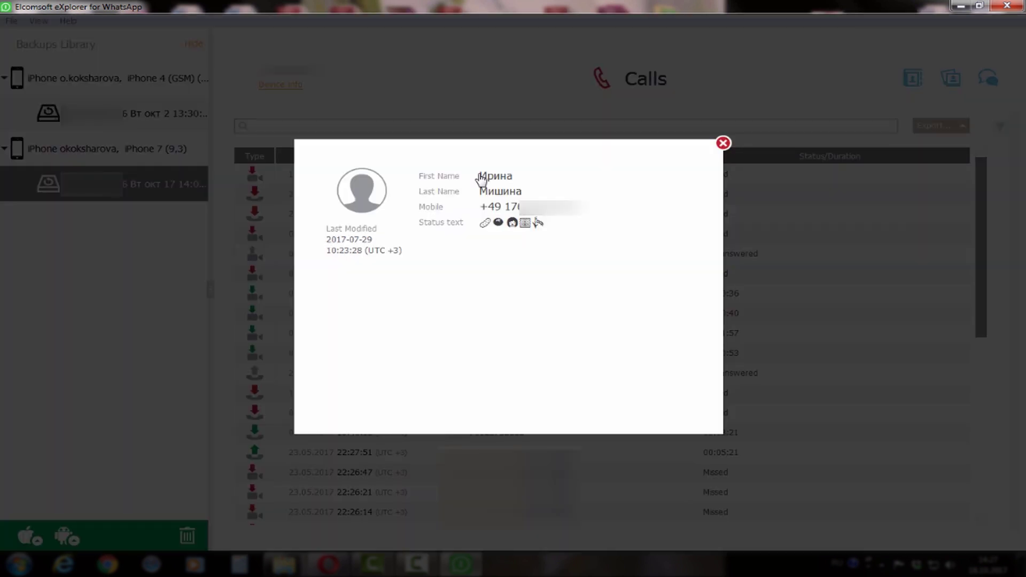
pyautogui.click(724, 144)
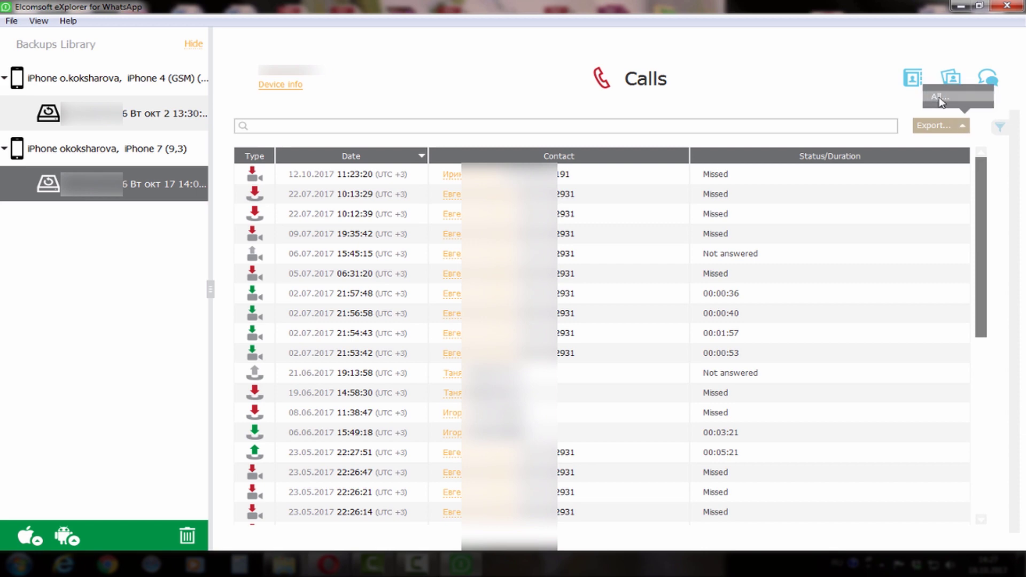
pyautogui.click(940, 101)
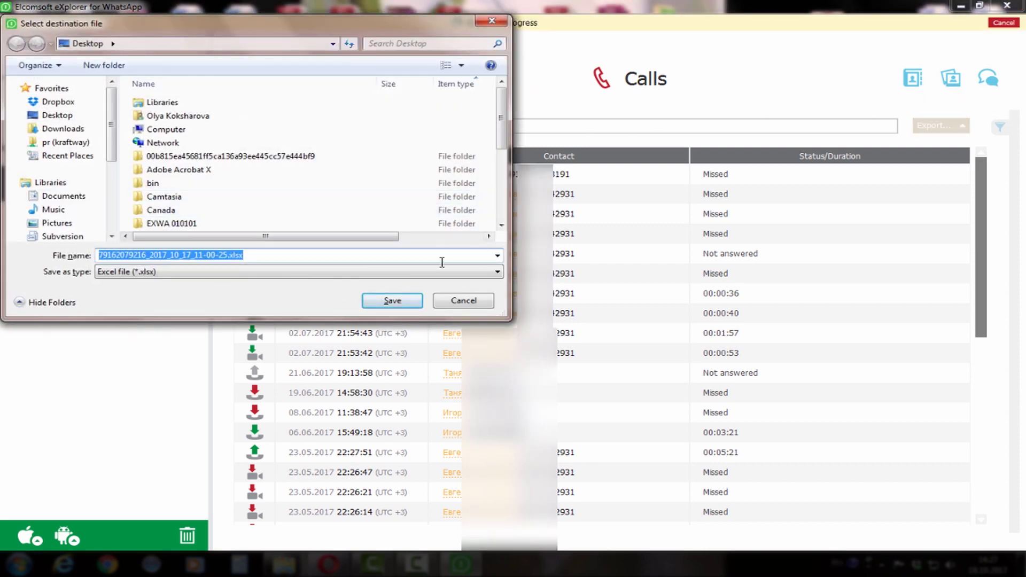
pyautogui.click(396, 300)
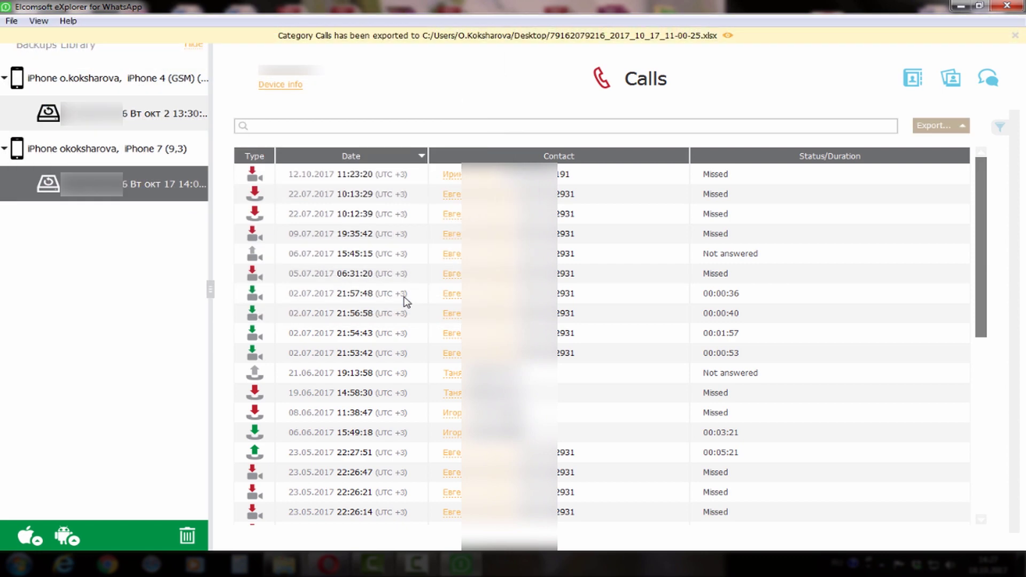
pyautogui.click(729, 36)
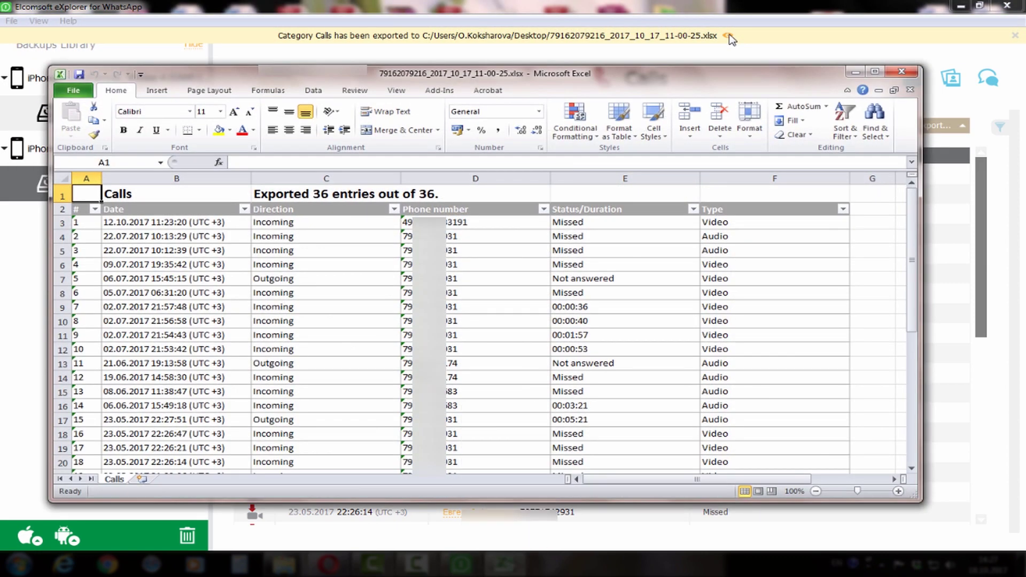
pyautogui.moveTo(913, 265)
pyautogui.mouseDown()
pyautogui.moveTo(919, 396)
pyautogui.moveTo(912, 257)
pyautogui.mouseUp()
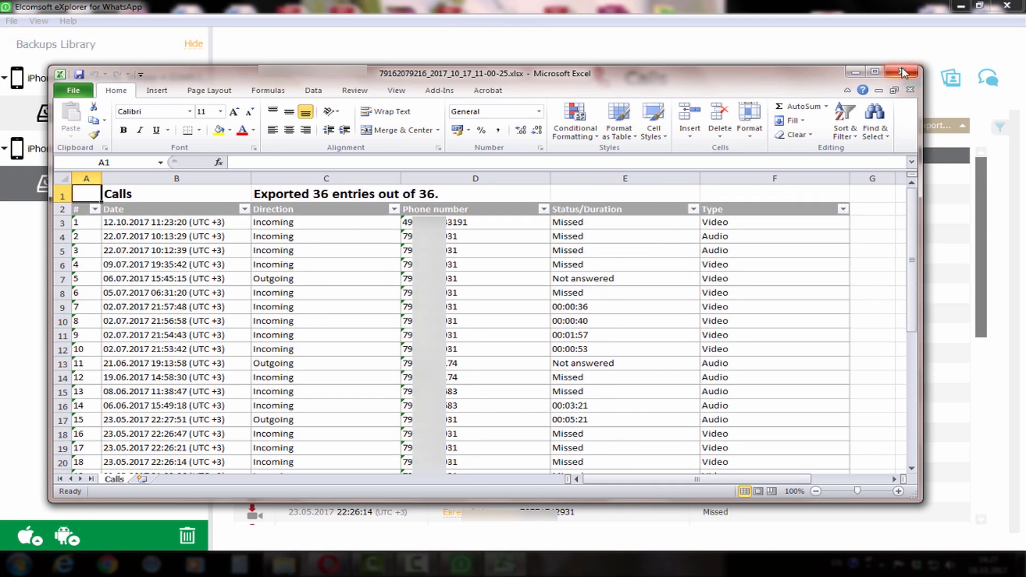
pyautogui.click(903, 73)
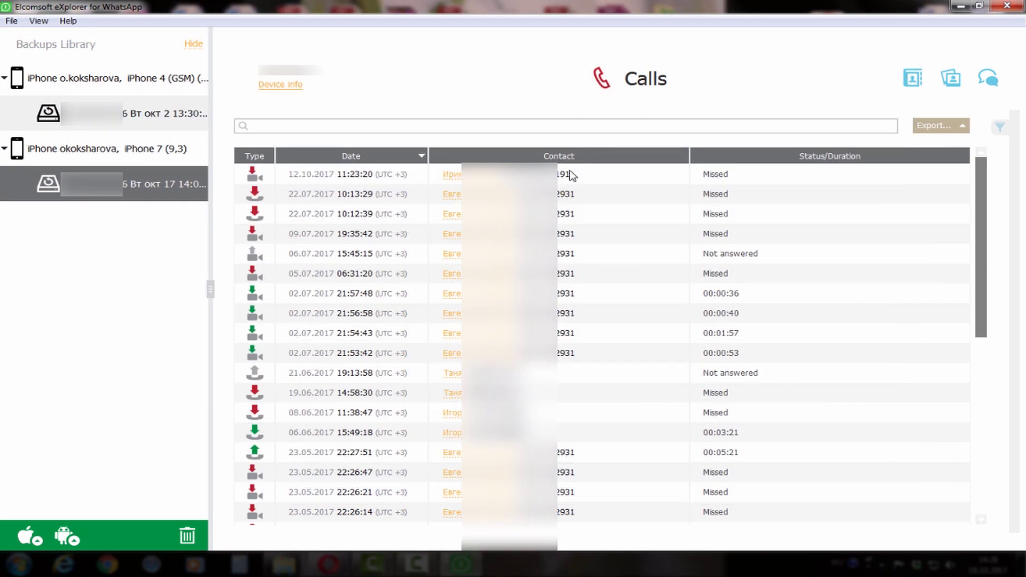
# Open Contacts from the backup overview and search by surname, viewing both matching contacts.
pyautogui.click(285, 85)
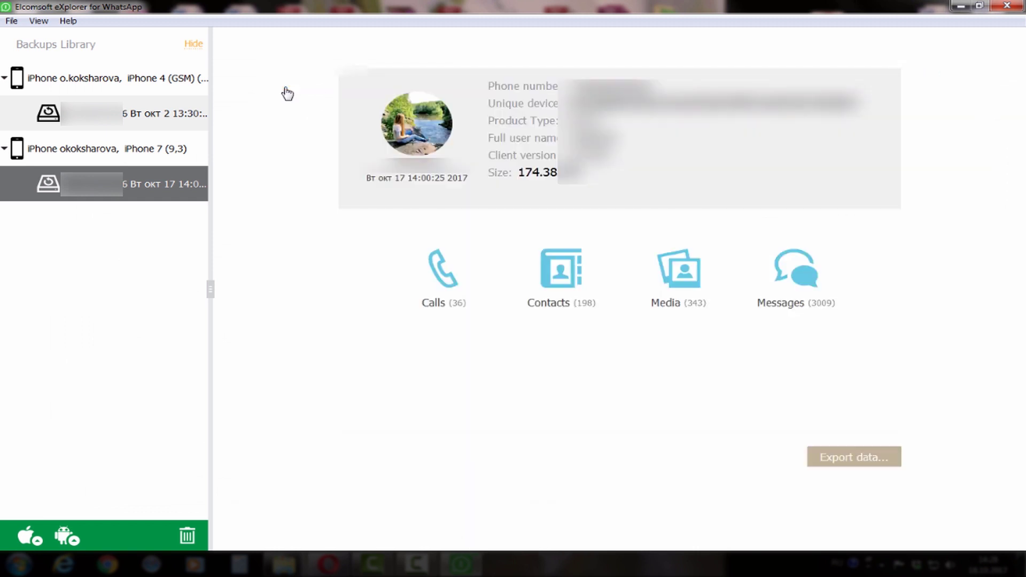
pyautogui.click(561, 283)
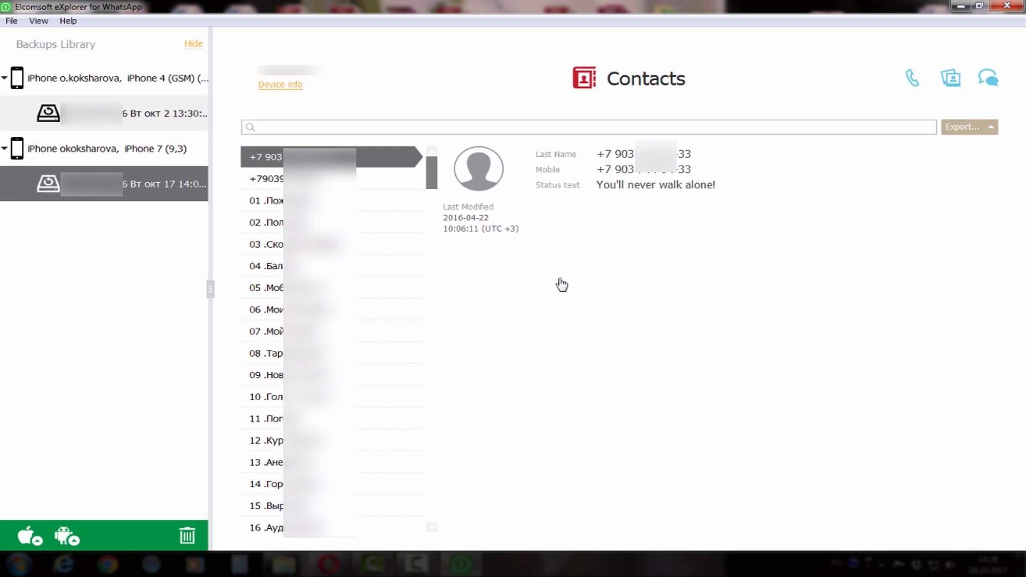
pyautogui.moveTo(429, 171); pyautogui.dragTo(412, 123)
pyautogui.click(398, 125)
pyautogui.write('Ovchinnikov')
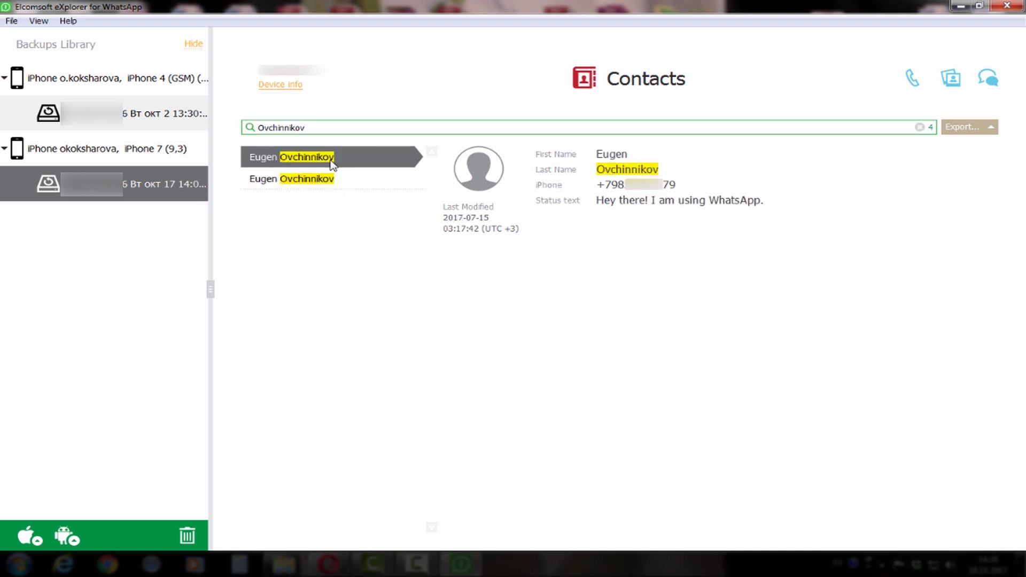
pyautogui.click(367, 184)
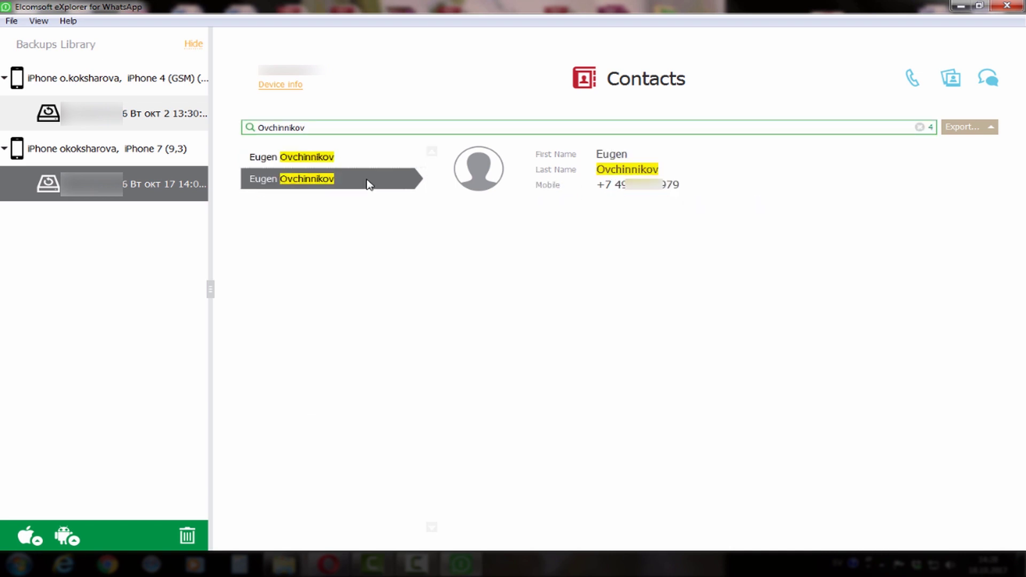
pyautogui.click(374, 161)
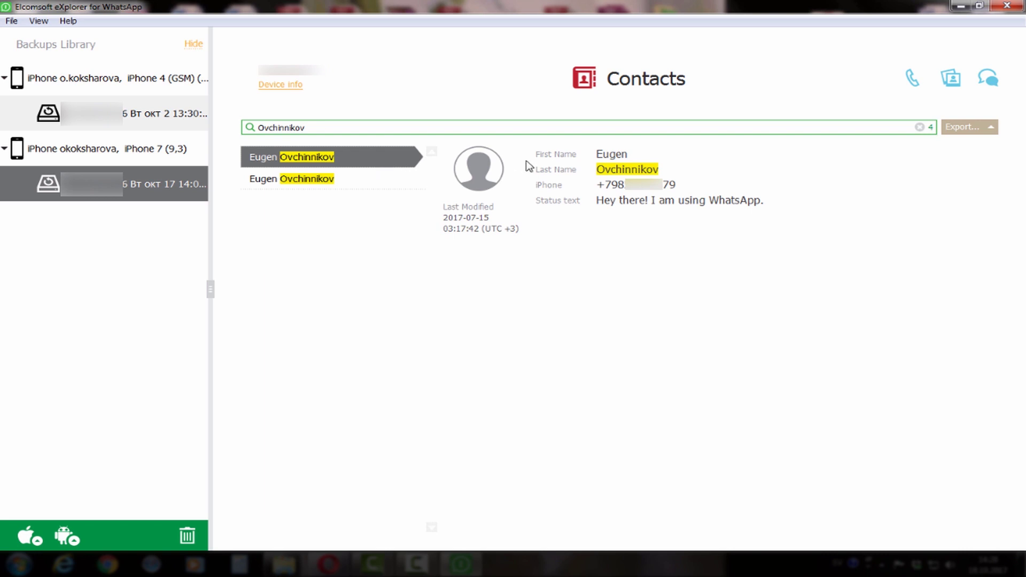
# Export the two matching contacts to an .xlsx file.
pyautogui.click(976, 130)
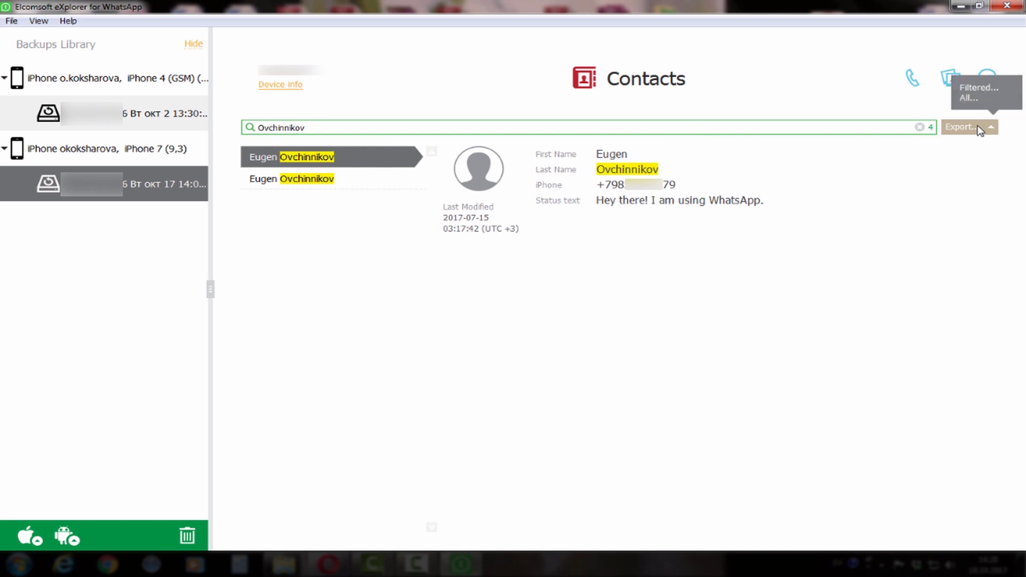
pyautogui.click(987, 87)
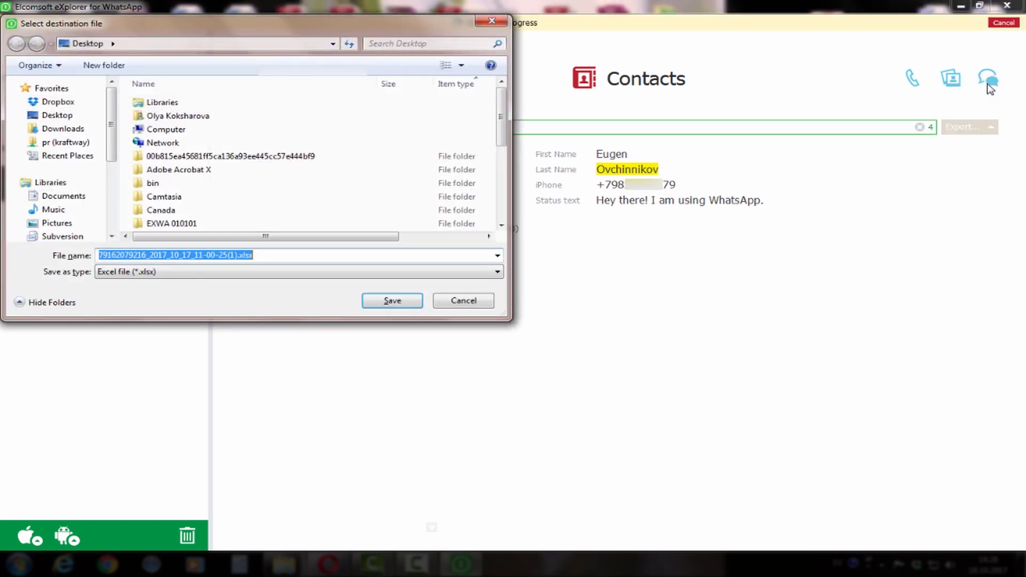
pyautogui.click(393, 302)
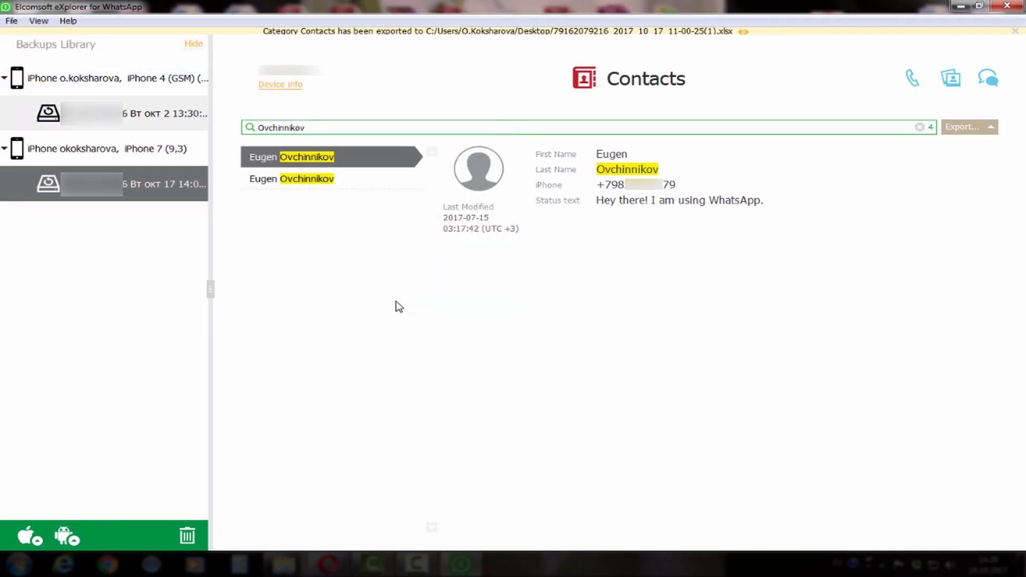
# Review the exported contacts workbook in Excel, close it, and clear the surname search.
pyautogui.click(743, 36)
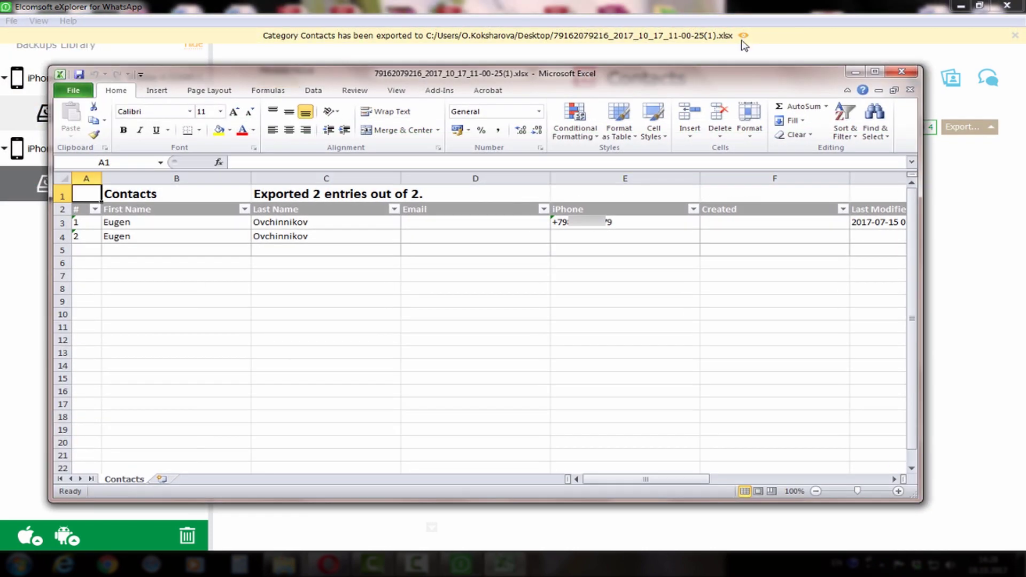
pyautogui.moveTo(664, 480); pyautogui.dragTo(704, 482)
pyautogui.click(902, 72)
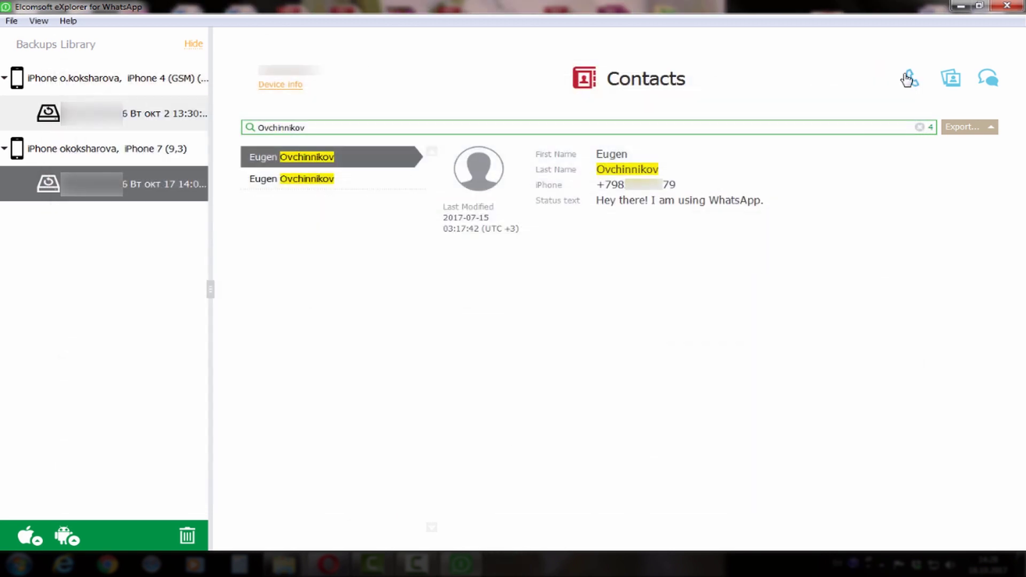
pyautogui.click(920, 128)
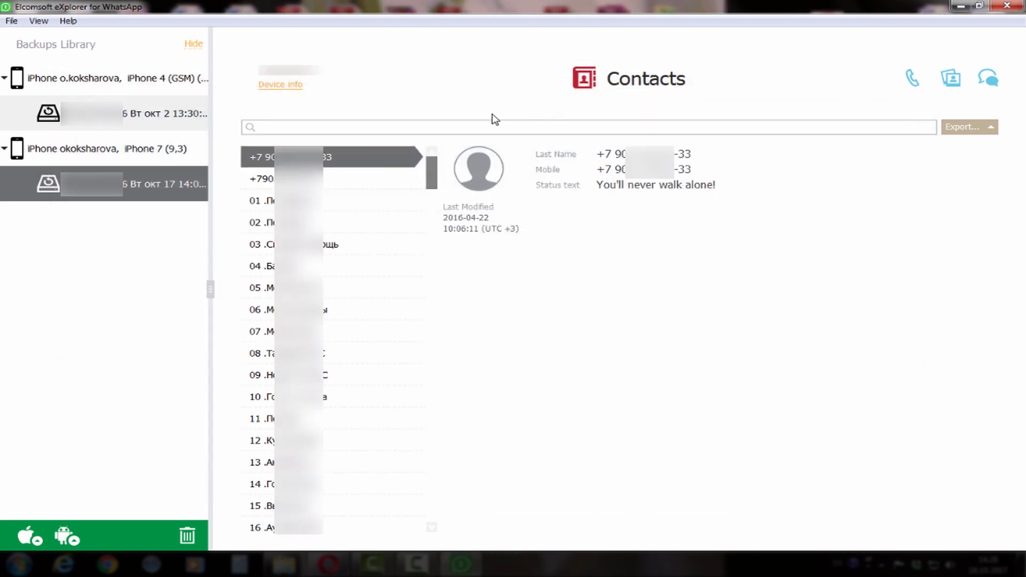
# Open the Media category (343 files) and scroll down to the 09.08.2017 photos.
pyautogui.click(260, 89)
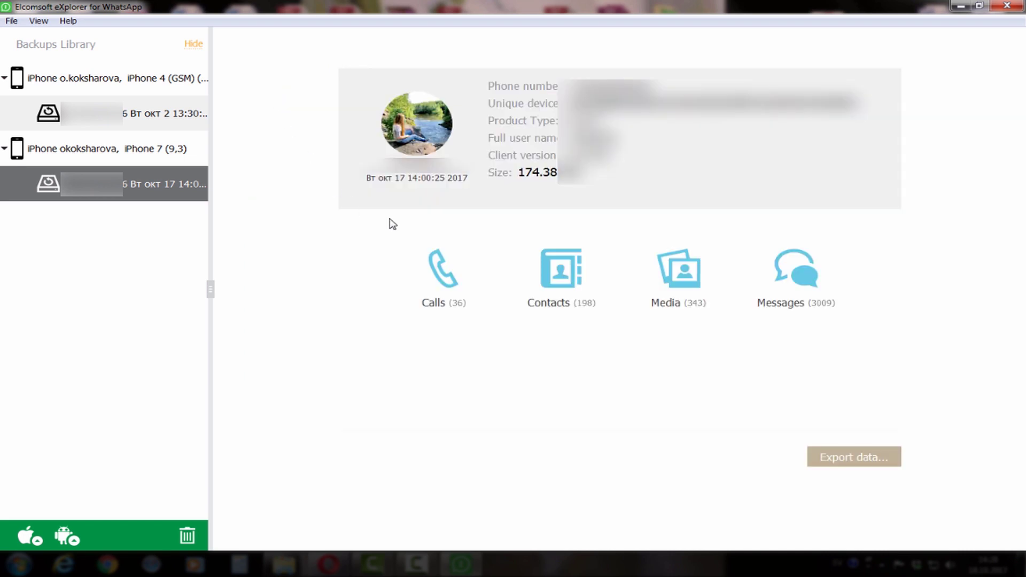
pyautogui.click(667, 278)
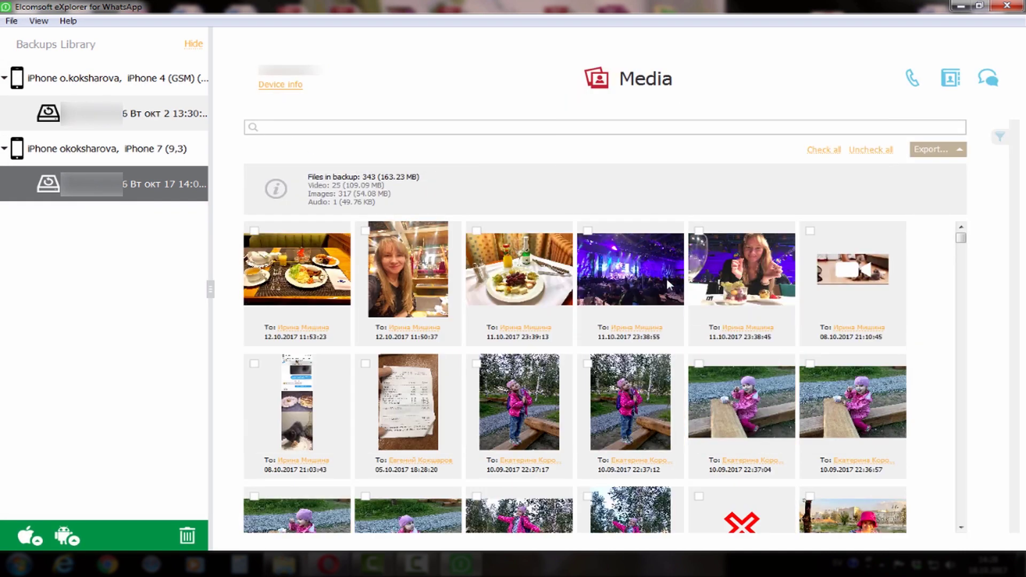
pyautogui.moveTo(962, 247); pyautogui.dragTo(990, 300)
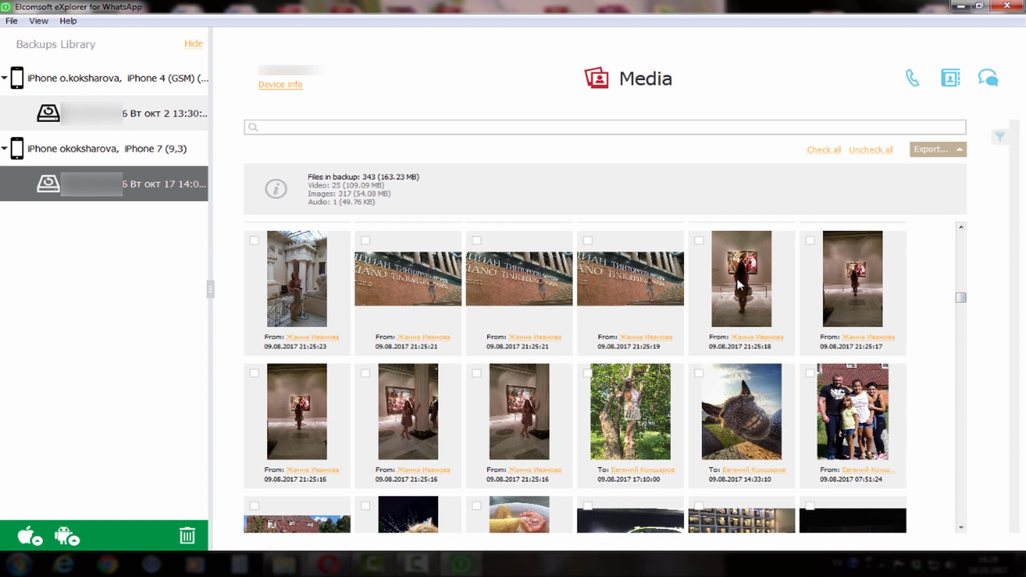
# Save the 09.08.2017 21:25:18 photo to a chosen folder and close the enlarged view.
pyautogui.click(740, 285)
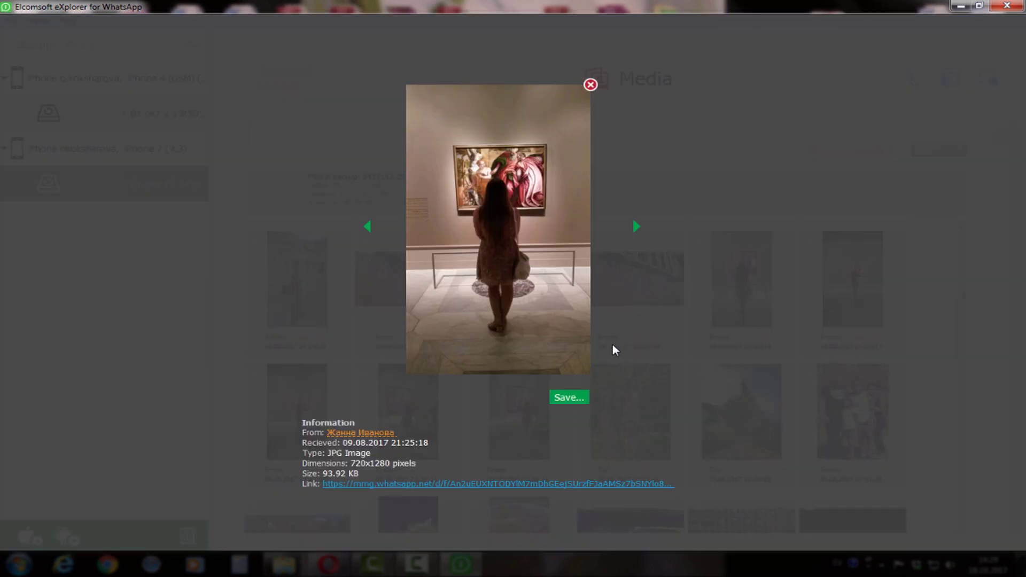
pyautogui.click(570, 398)
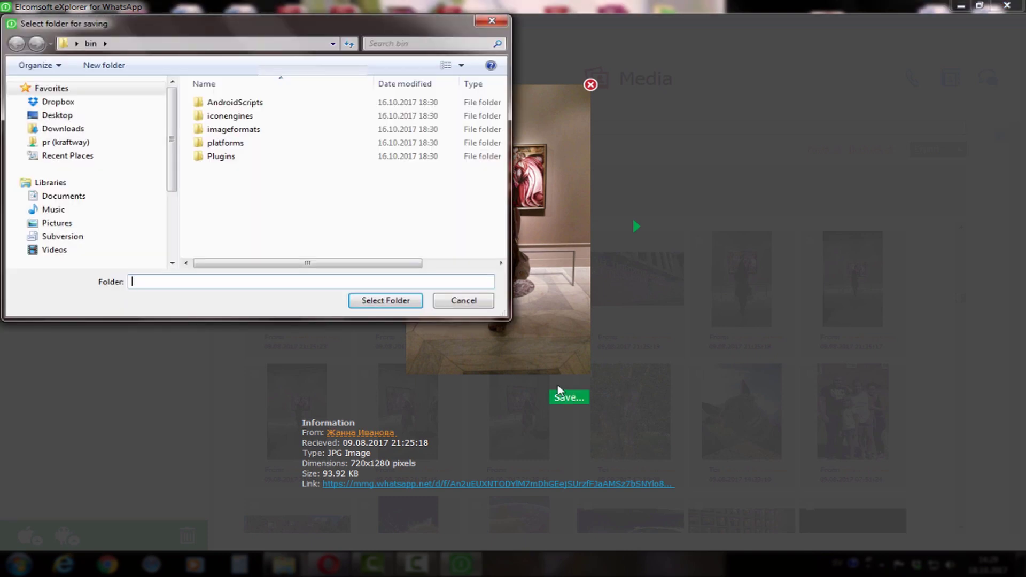
pyautogui.click(385, 301)
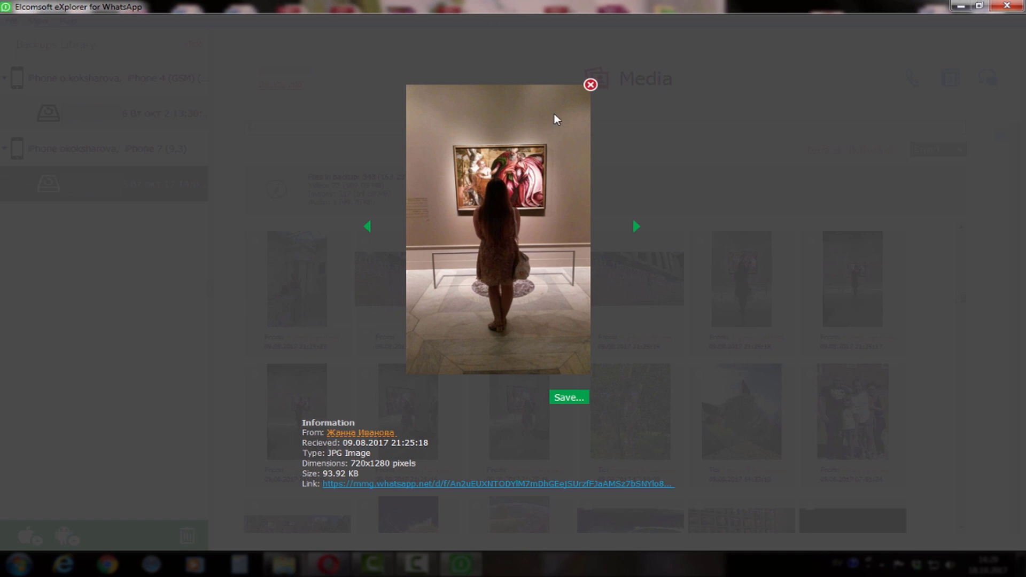
pyautogui.click(591, 86)
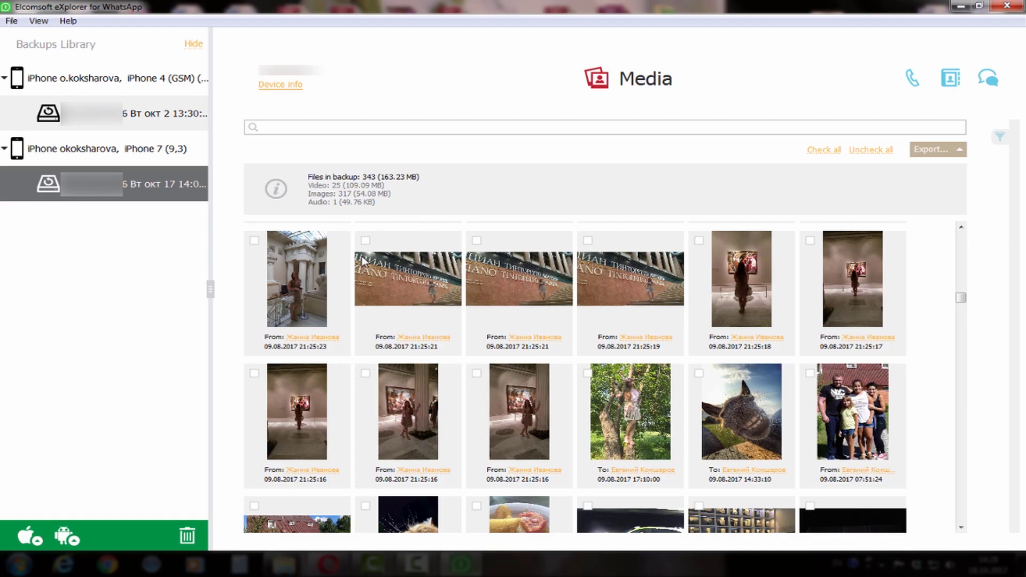
# Export the marked first-row photos via Export > Selected to an .xlsx file and open it in Excel.
pyautogui.click(365, 241)
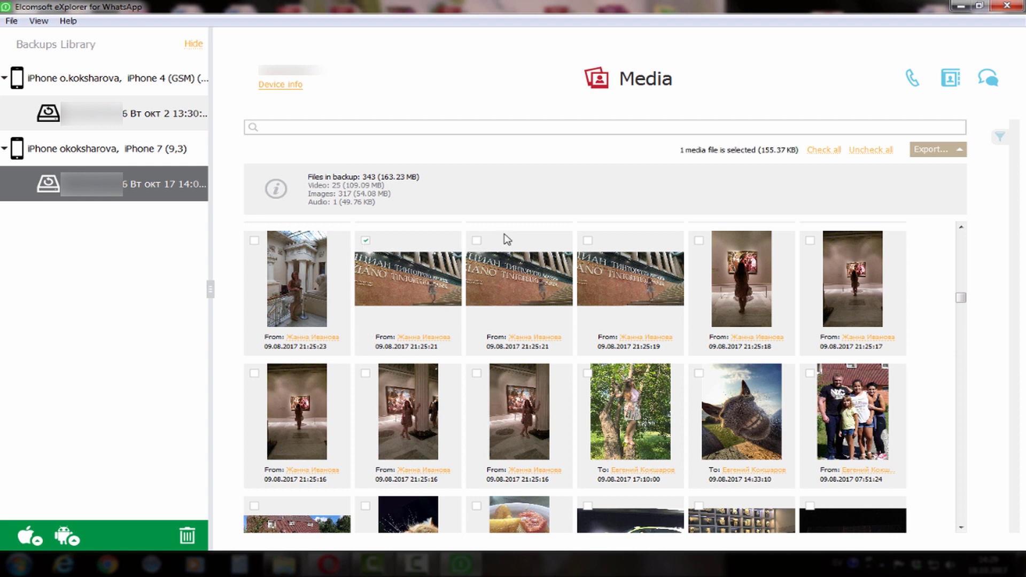
pyautogui.click(700, 240)
pyautogui.click(933, 152)
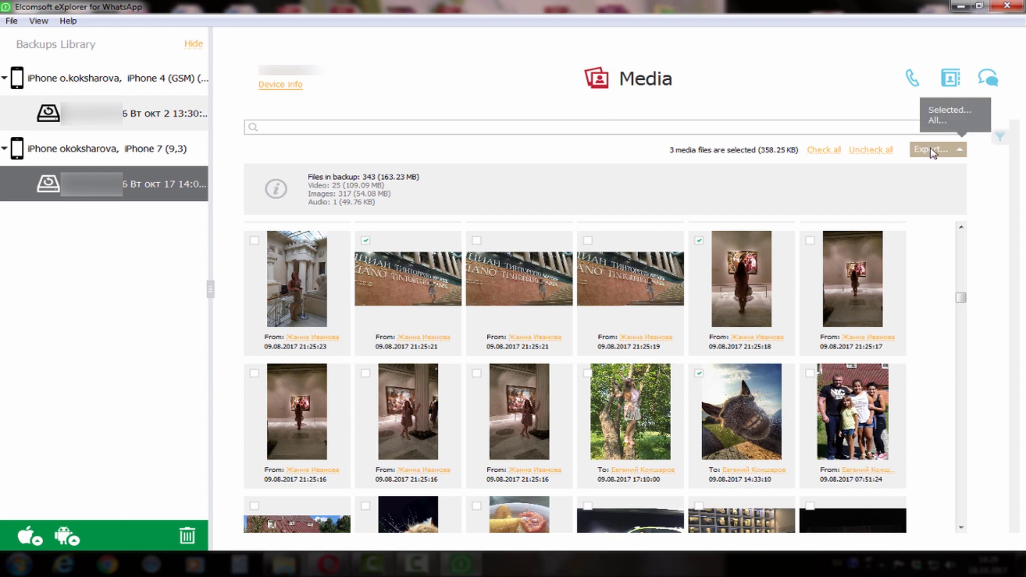
pyautogui.click(961, 111)
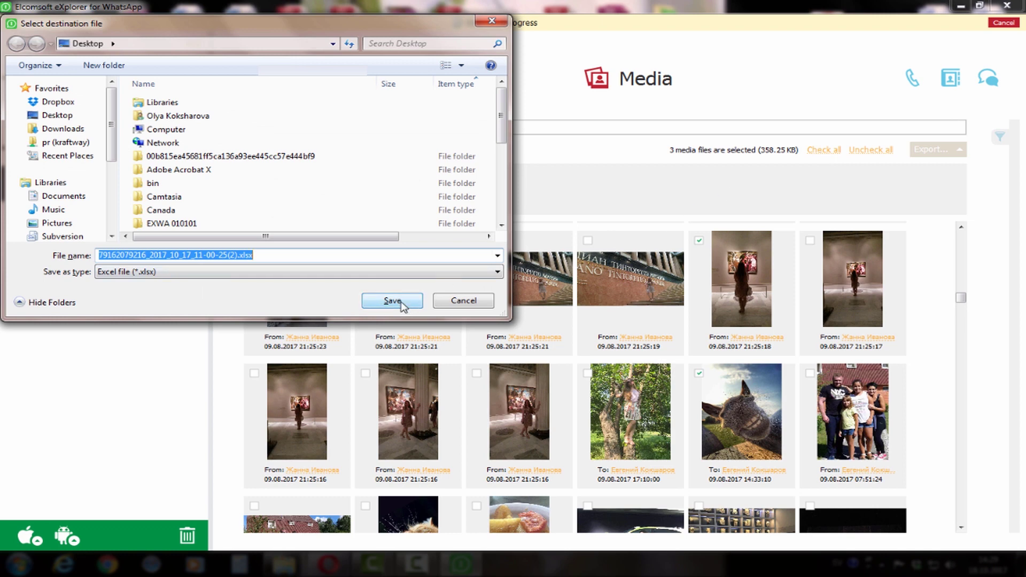
pyautogui.click(393, 301)
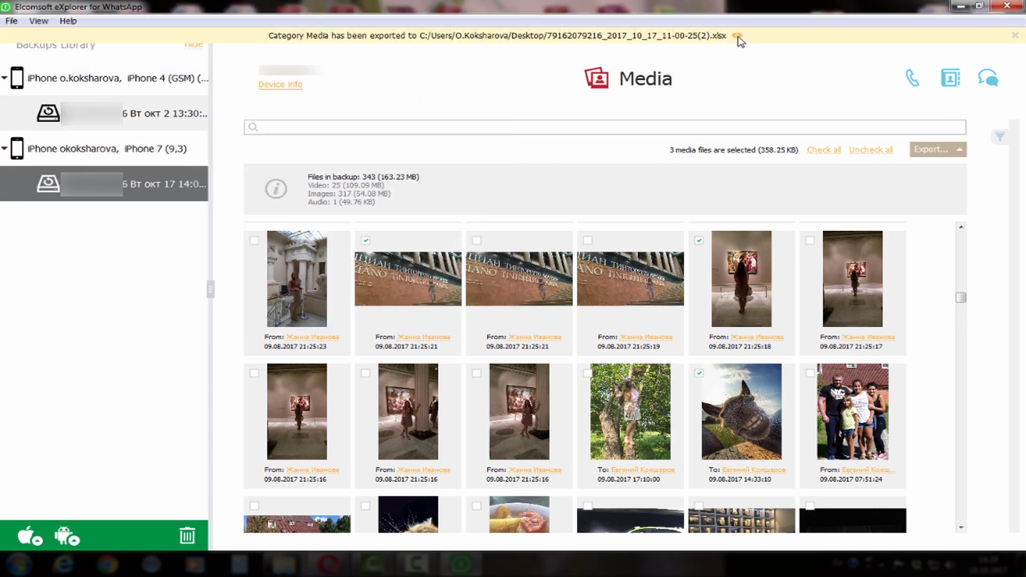
pyautogui.click(737, 36)
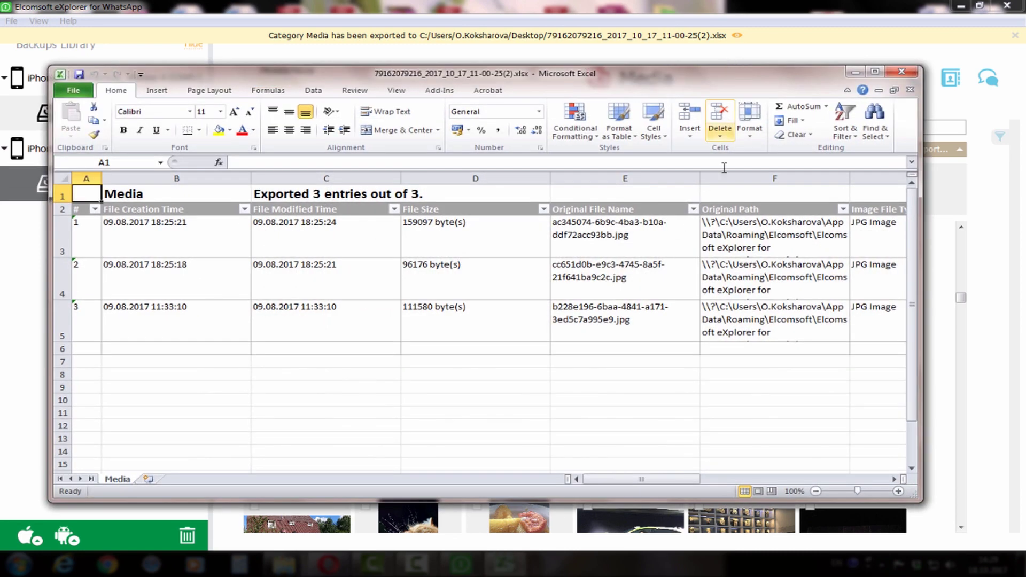
pyautogui.moveTo(660, 480); pyautogui.dragTo(643, 461)
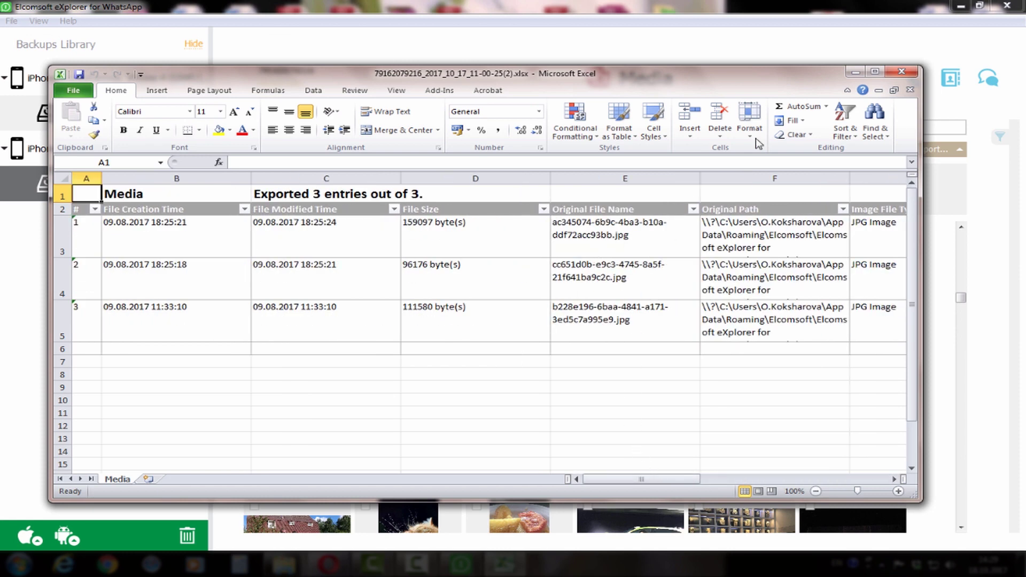
# Close the workbook, turn on the media Date filter from 01.07.2016 to 12.10.2017, and hide the filter panel.
pyautogui.click(908, 72)
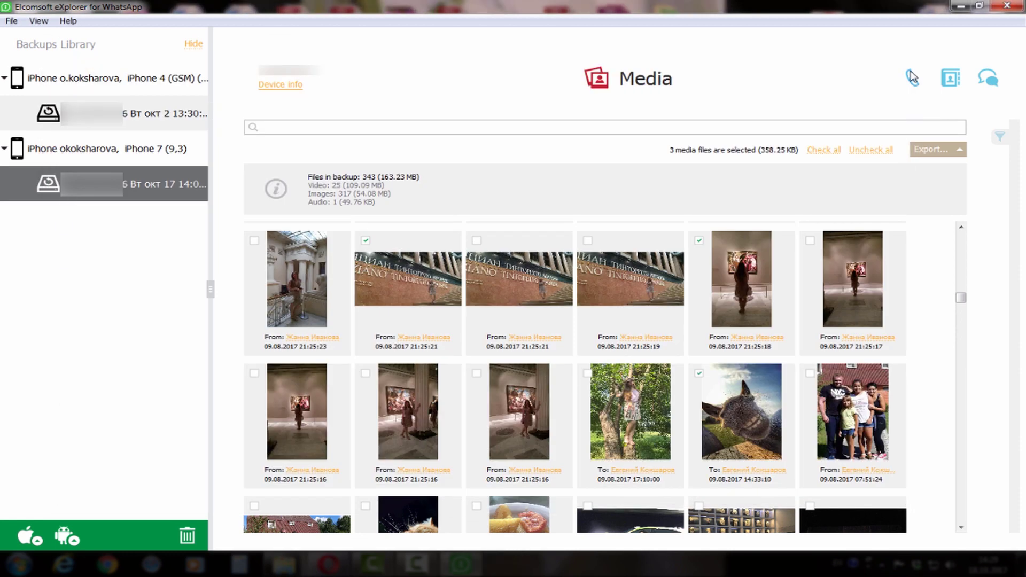
pyautogui.click(999, 137)
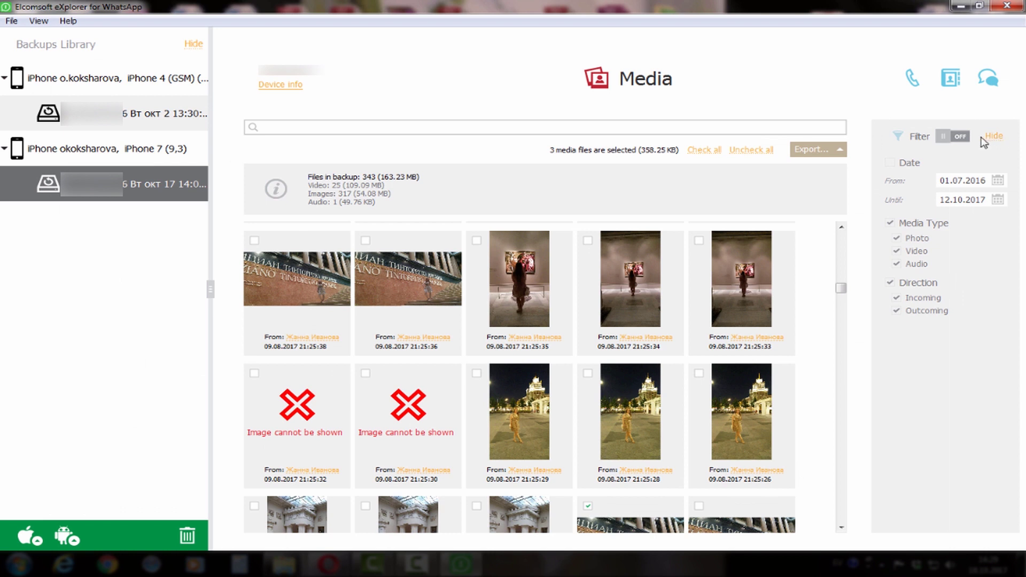
pyautogui.click(961, 137)
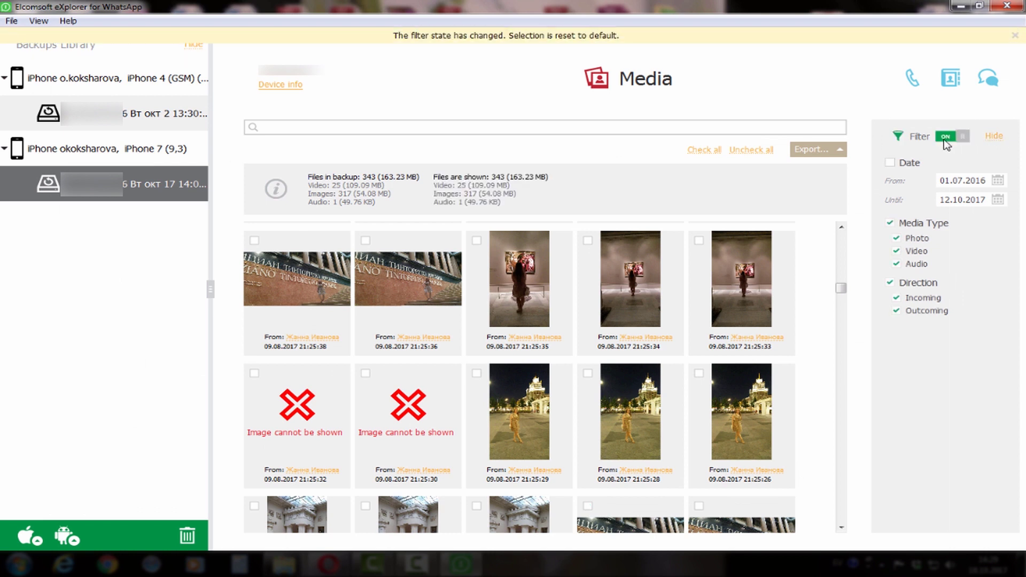
pyautogui.click(891, 163)
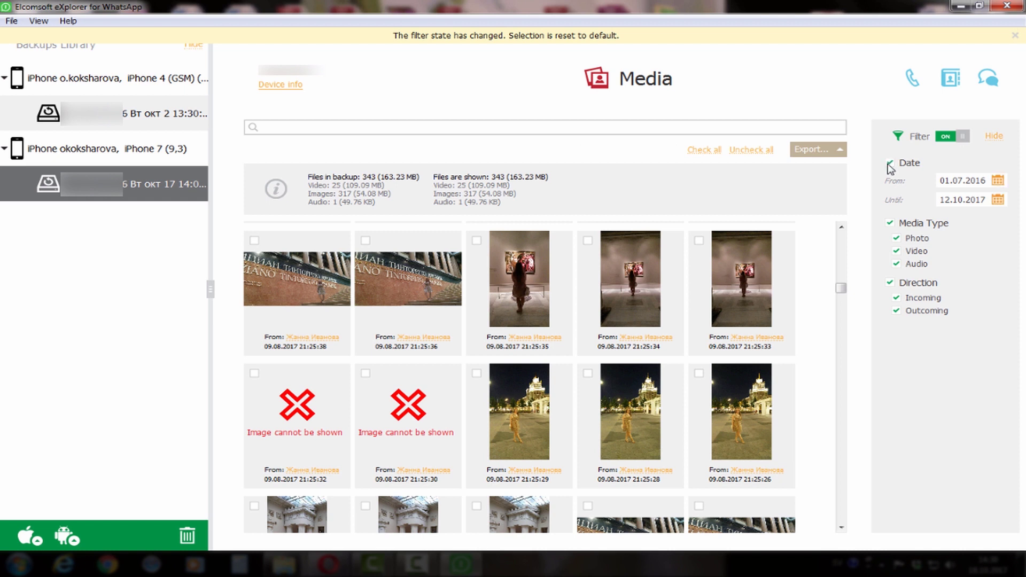
pyautogui.click(999, 182)
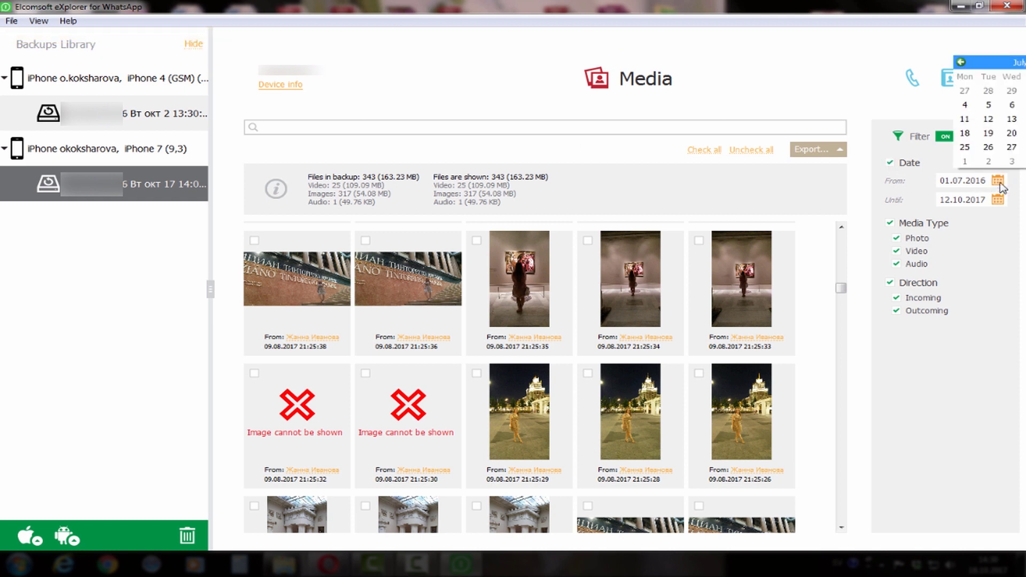
pyautogui.click(999, 183)
pyautogui.click(999, 200)
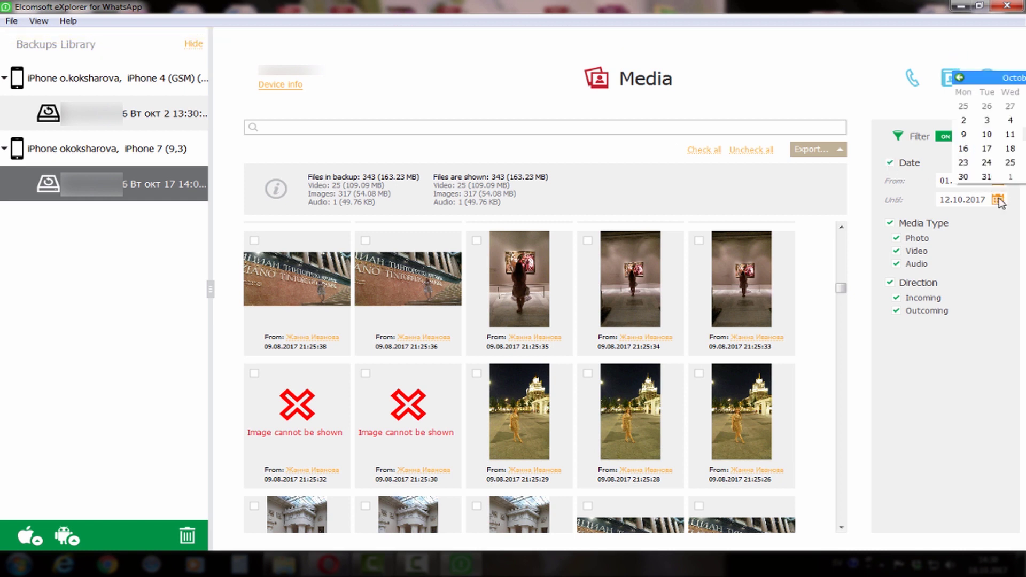
pyautogui.click(998, 201)
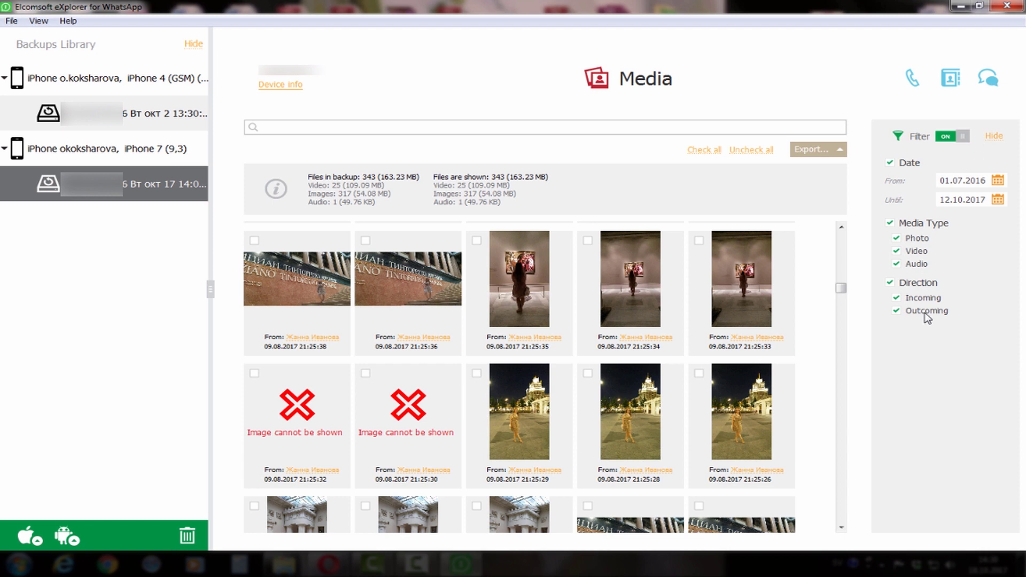
pyautogui.click(993, 137)
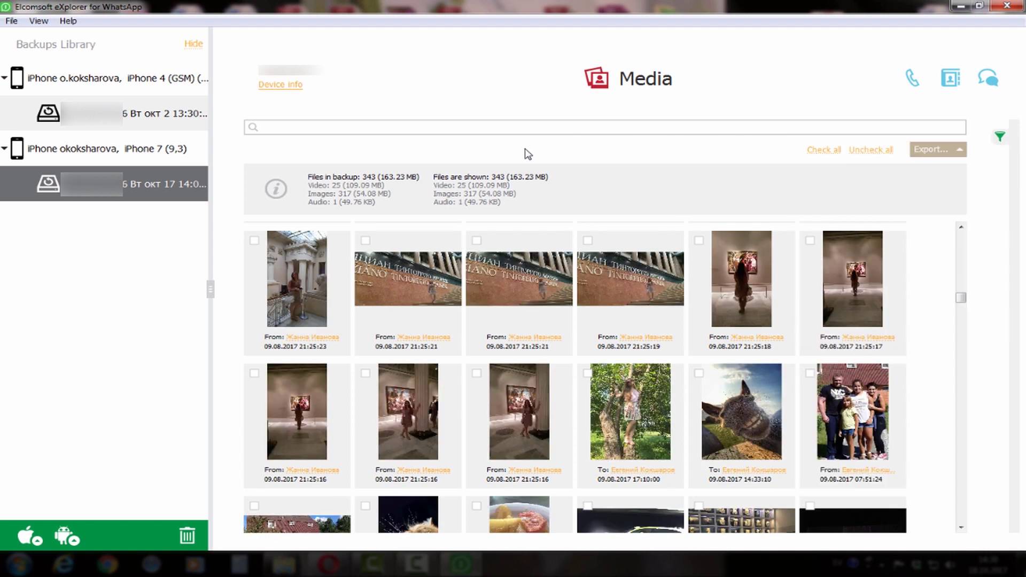
# Go from the device overview into Messages and scroll back through the first chat's earlier messages.
pyautogui.click(277, 85)
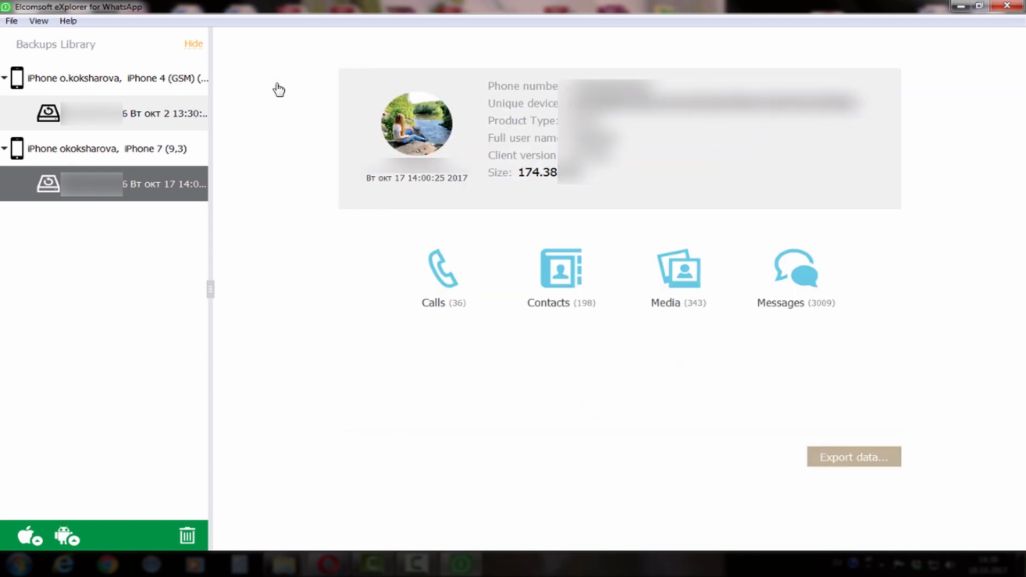
pyautogui.click(800, 286)
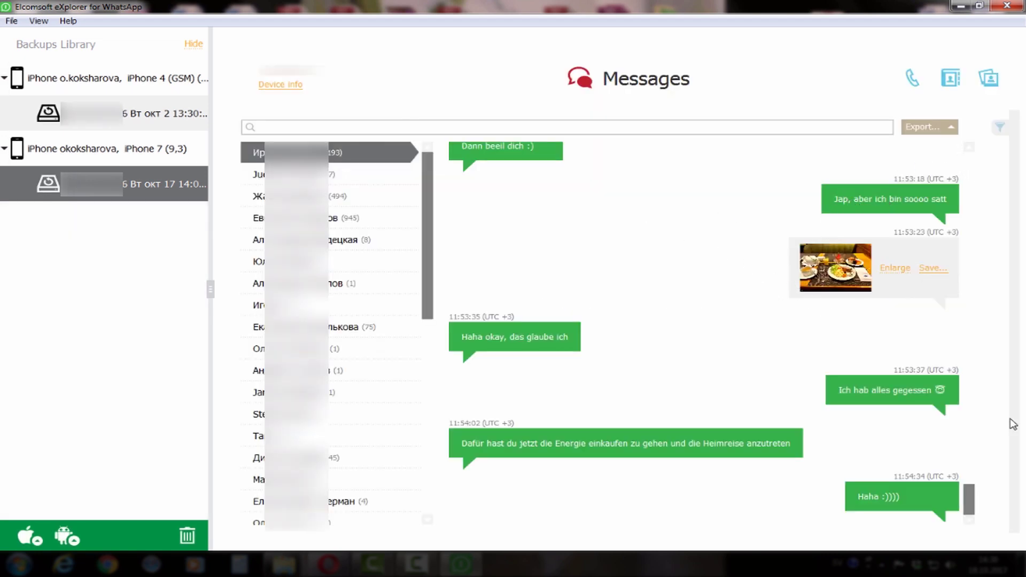
pyautogui.moveTo(967, 497); pyautogui.dragTo(1024, 300)
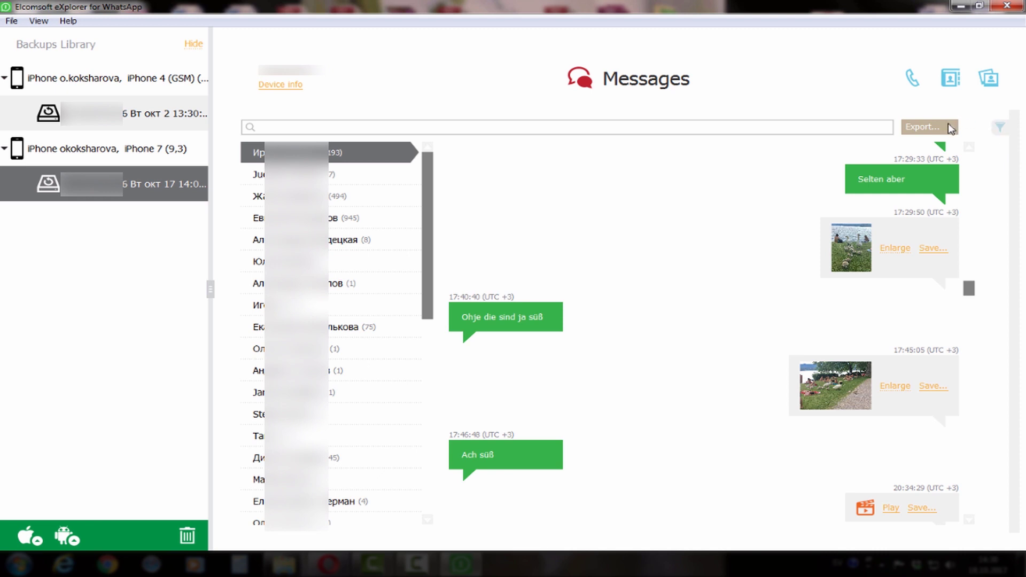
pyautogui.moveTo(428, 228); pyautogui.dragTo(448, 207)
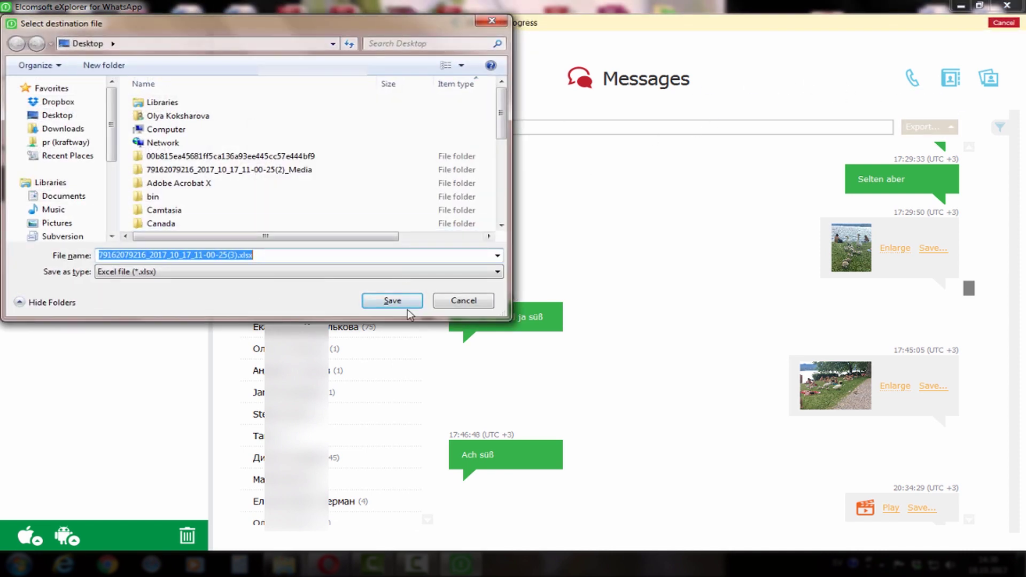
# Save the messages export as .xlsx, review it in Excel, then close Excel.
pyautogui.click(393, 301)
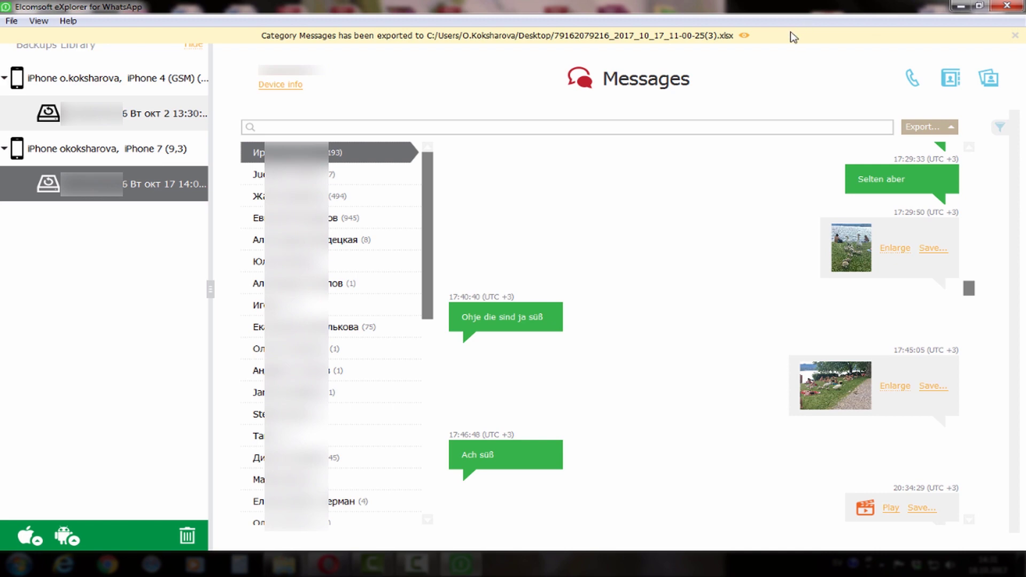
pyautogui.click(745, 36)
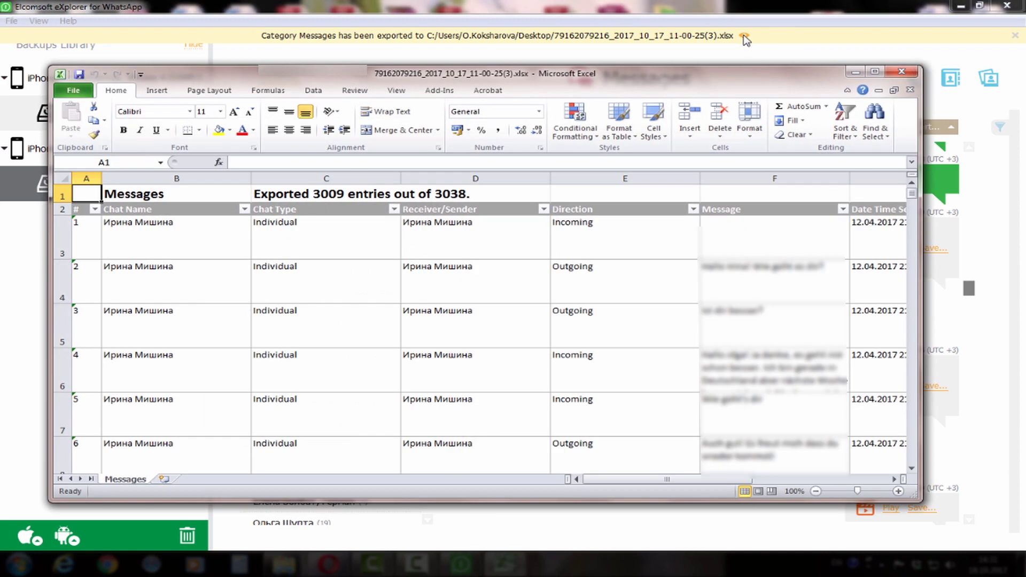
pyautogui.moveTo(912, 193)
pyautogui.mouseDown()
pyautogui.moveTo(917, 380)
pyautogui.moveTo(927, 190)
pyautogui.mouseUp()
pyautogui.moveTo(669, 481); pyautogui.dragTo(823, 481)
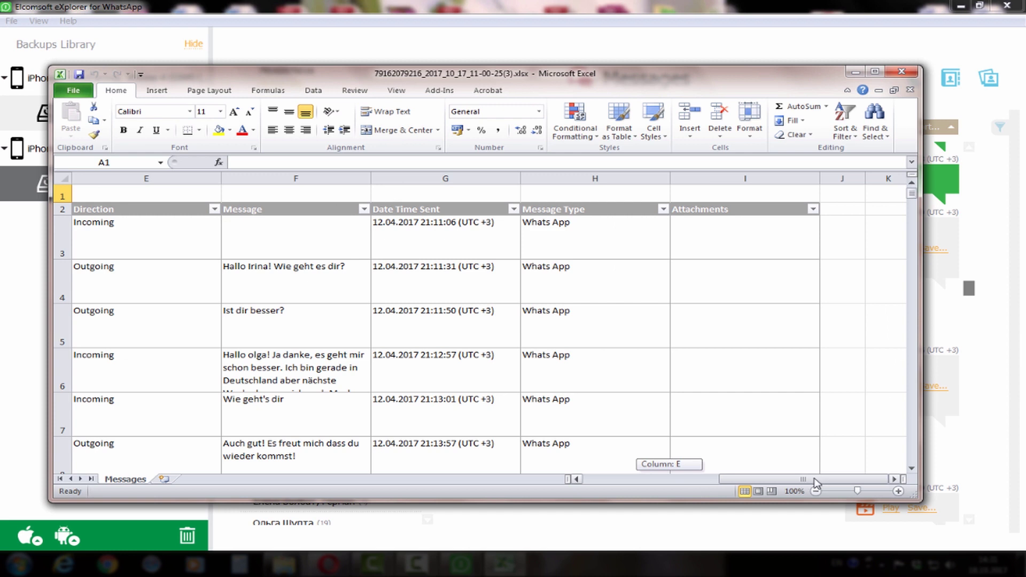
pyautogui.moveTo(805, 483); pyautogui.dragTo(538, 482)
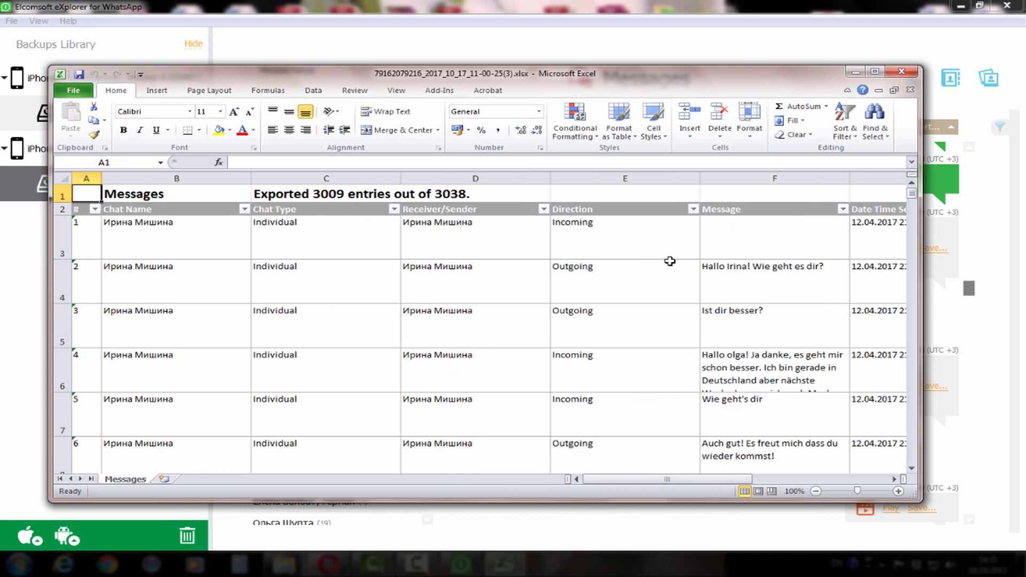
pyautogui.click(901, 75)
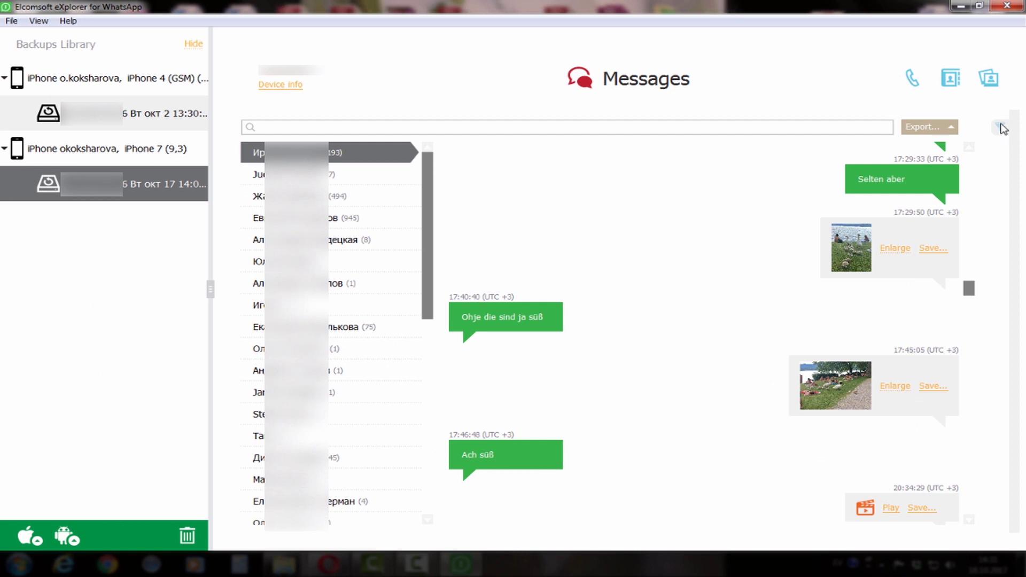
# Turn the message filter on, showing only individual chats with both incoming and outgoing messages.
pyautogui.click(999, 126)
pyautogui.click(957, 128)
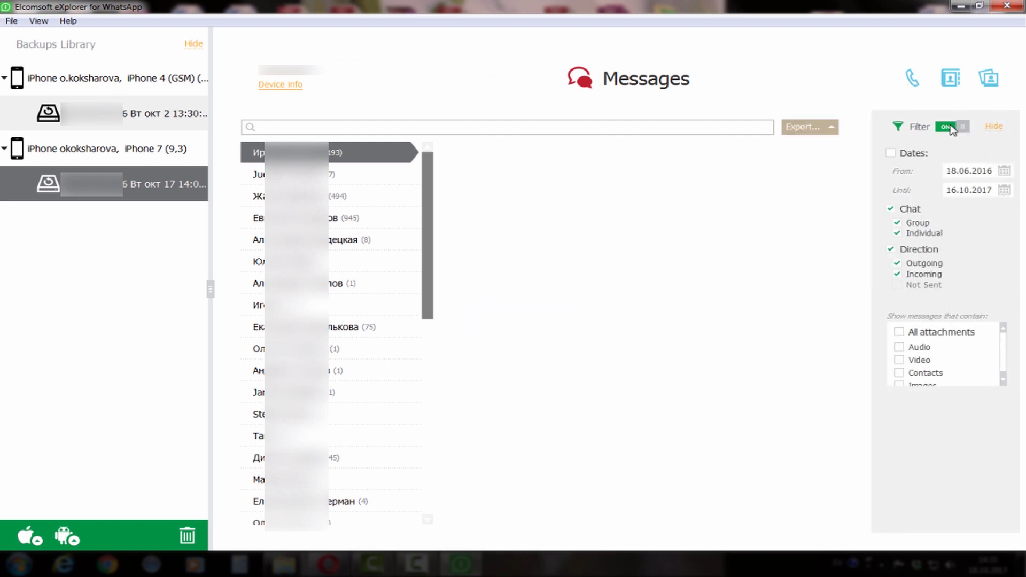
pyautogui.click(898, 223)
pyautogui.click(899, 234)
pyautogui.click(898, 234)
pyautogui.click(898, 274)
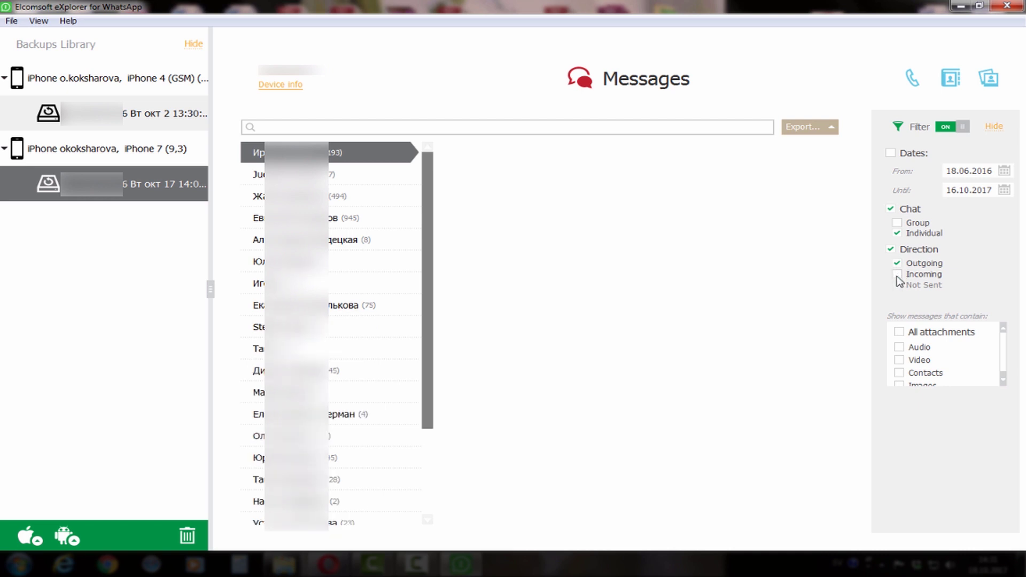
pyautogui.click(897, 275)
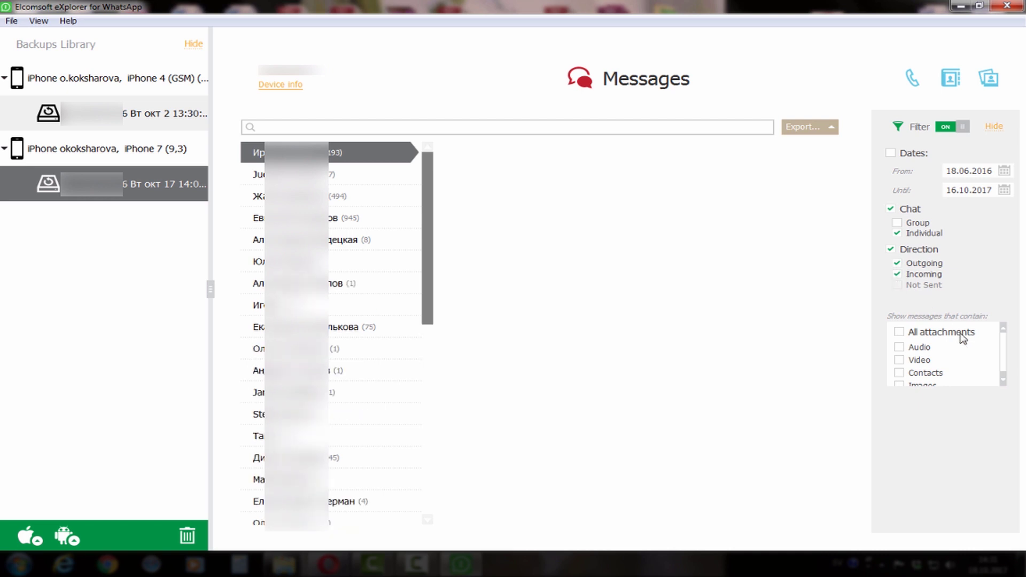
# Try the Any and Images attachment filters, then clear them so attachments aren't restricted.
pyautogui.click(899, 332)
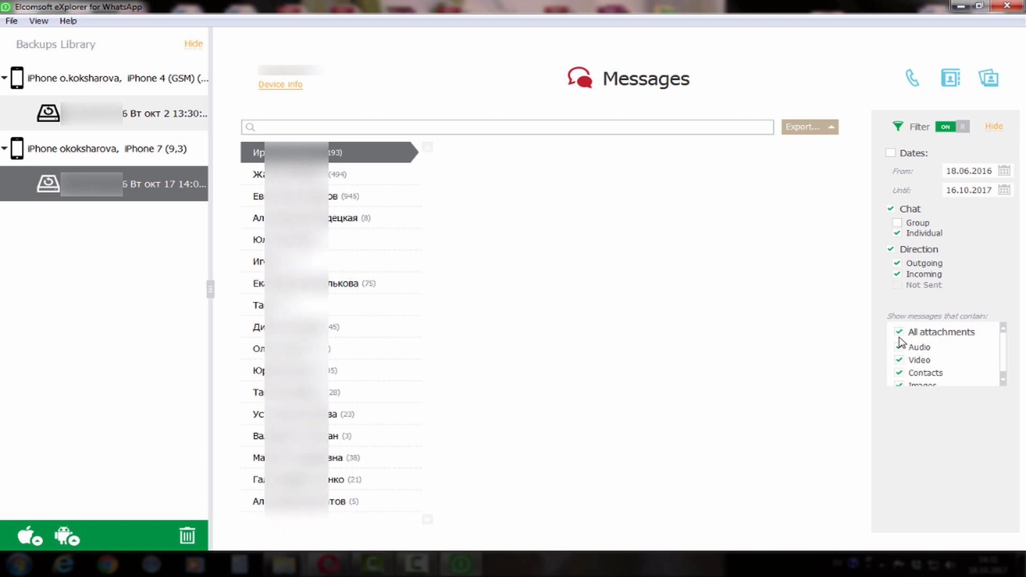
pyautogui.click(1003, 372)
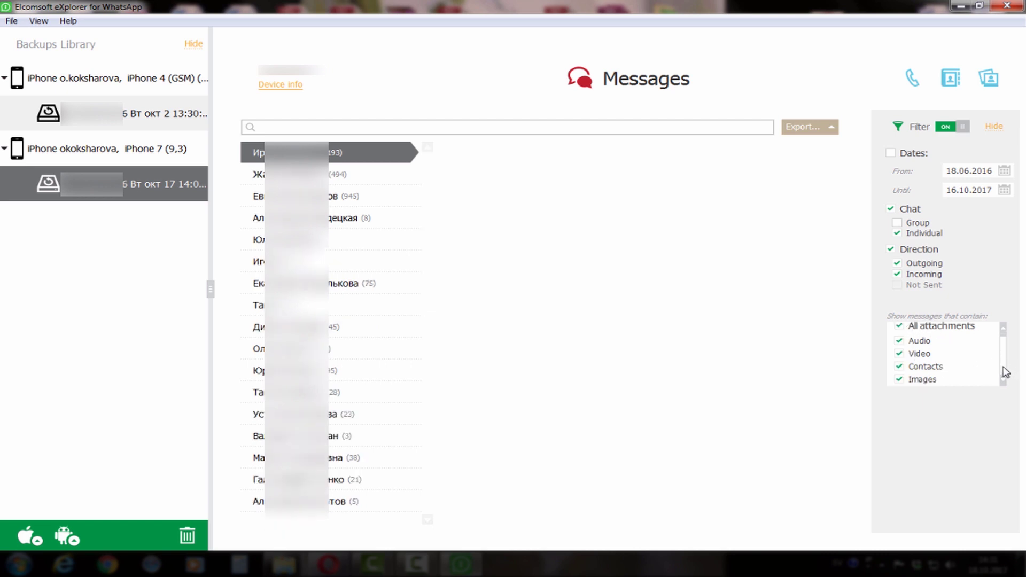
pyautogui.click(899, 326)
pyautogui.click(899, 380)
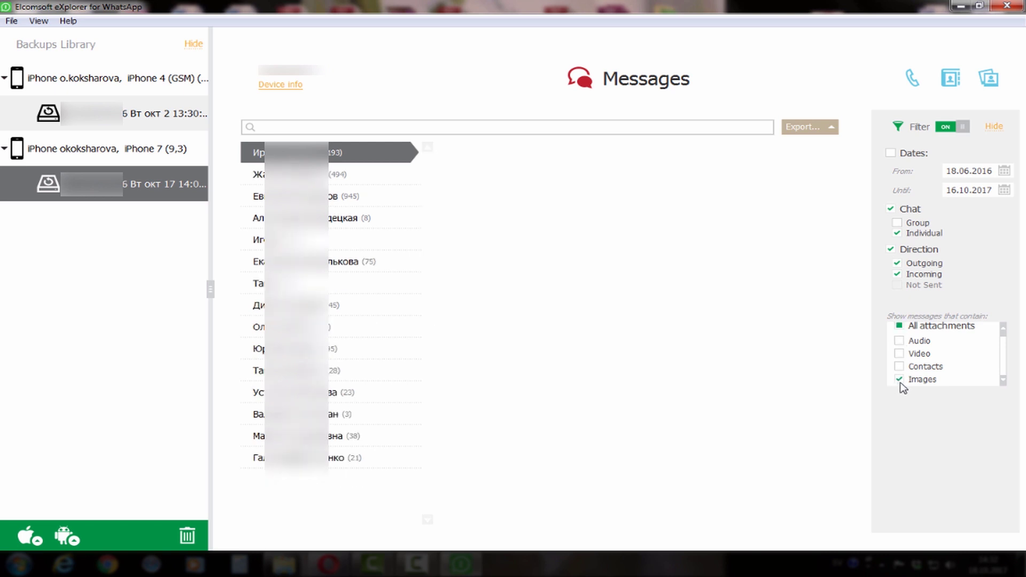
pyautogui.click(900, 380)
pyautogui.click(900, 380)
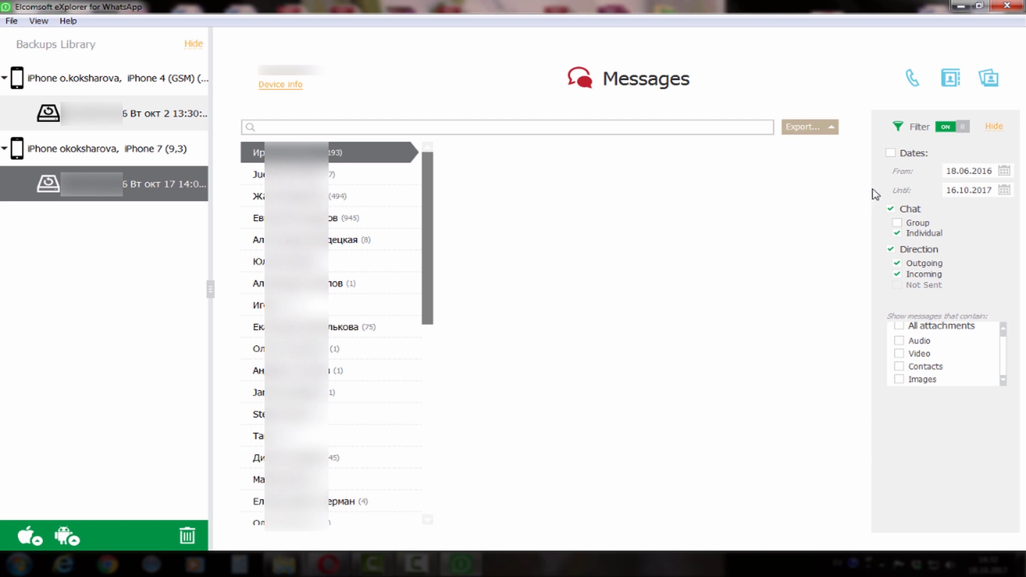
# From the device overview, select only Calls and Contacts for export.
pyautogui.click(288, 87)
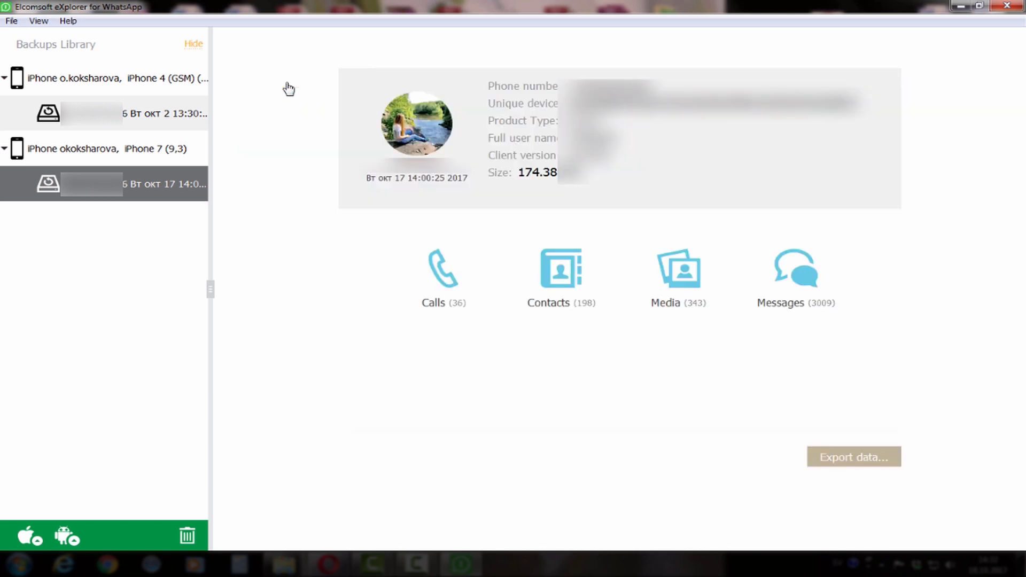
pyautogui.click(866, 459)
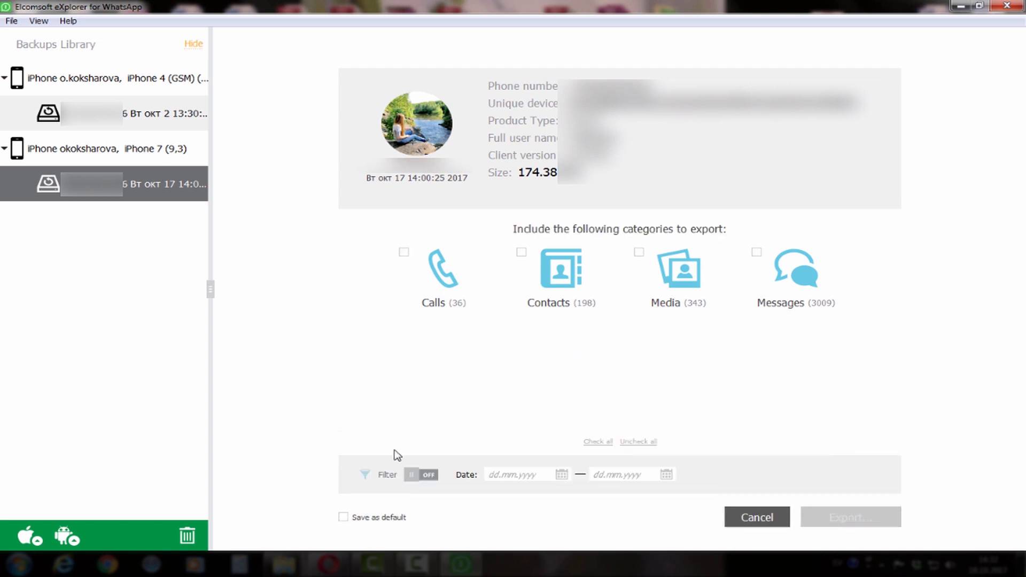
pyautogui.click(599, 443)
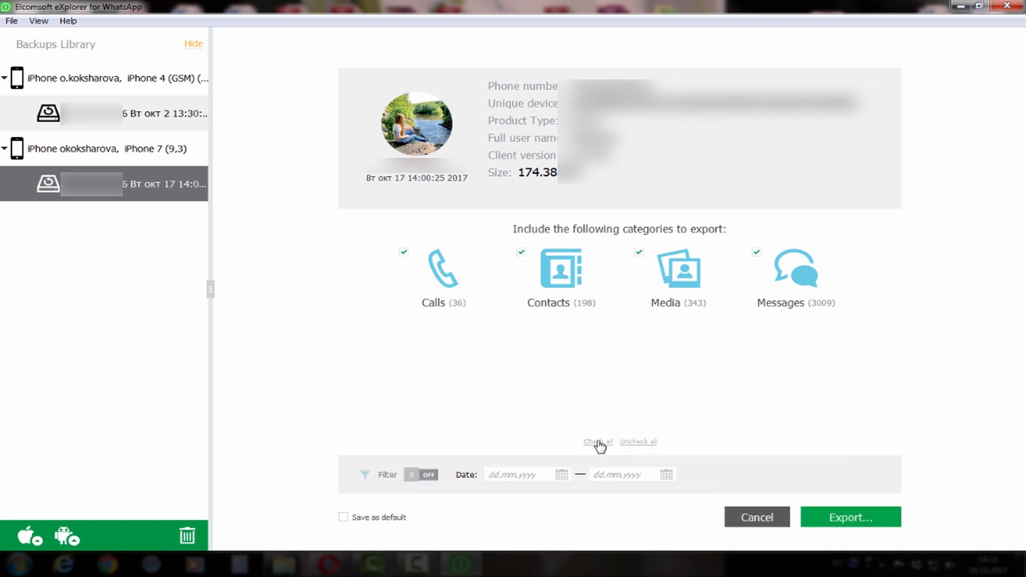
pyautogui.click(644, 443)
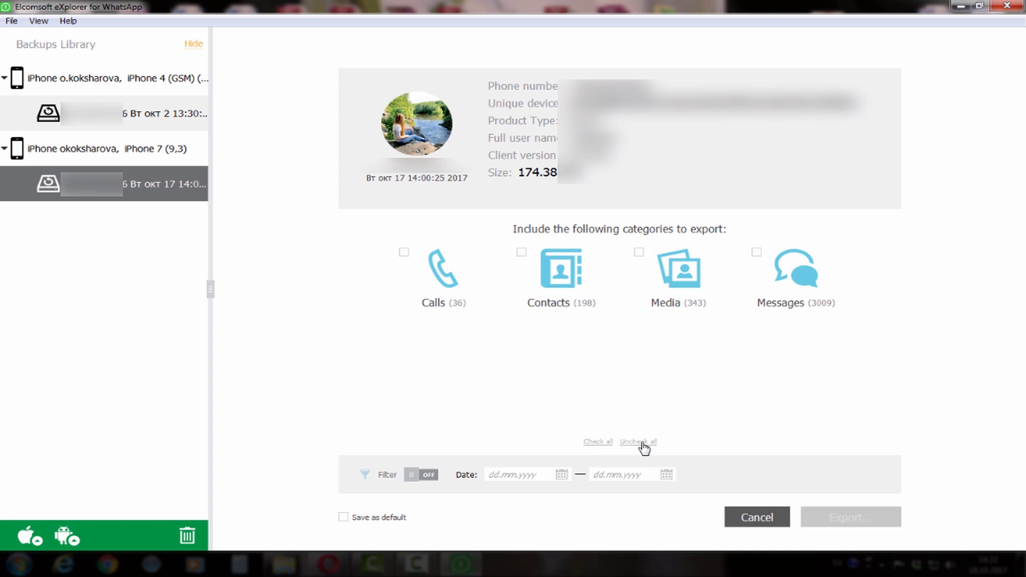
pyautogui.click(522, 252)
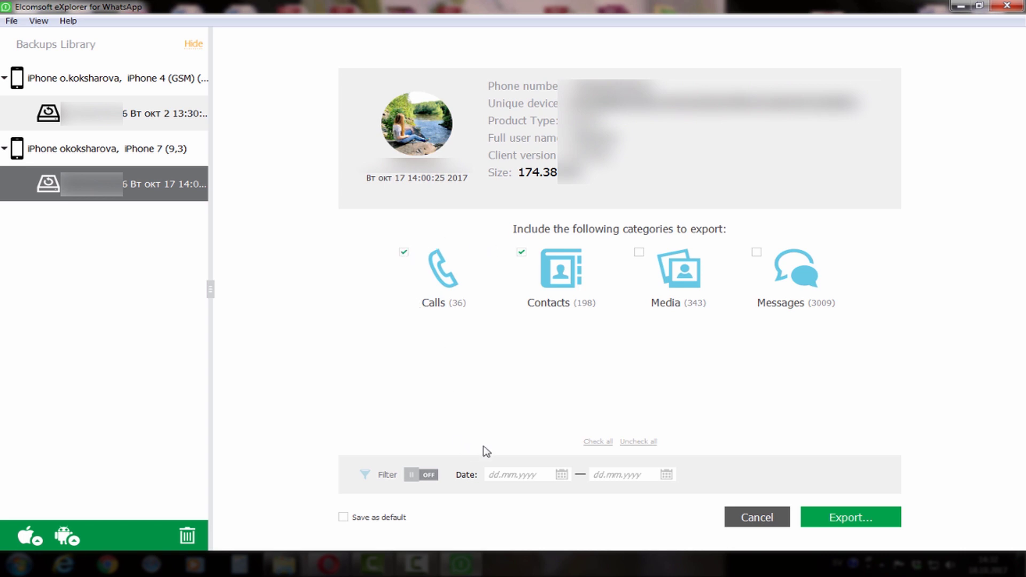
# Turn on the export date filter without picking dates, start the export, then cancel saving.
pyautogui.click(431, 476)
pyautogui.click(561, 476)
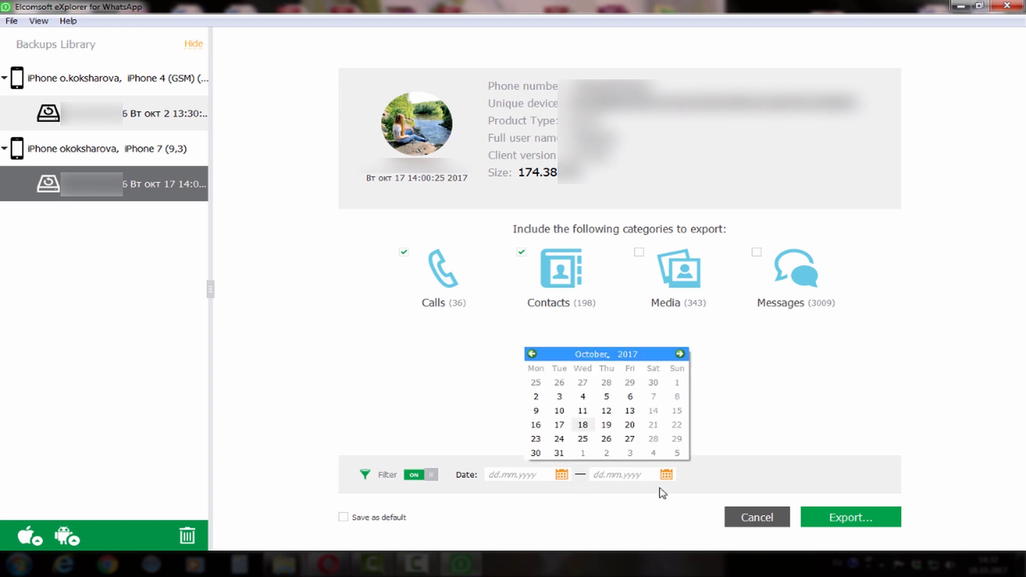
pyautogui.click(666, 475)
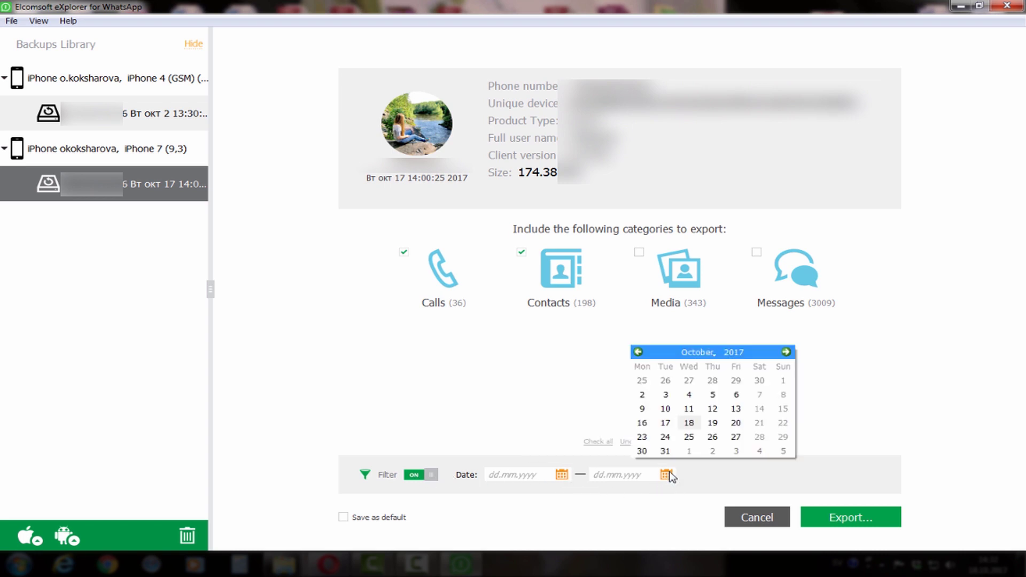
pyautogui.click(652, 505)
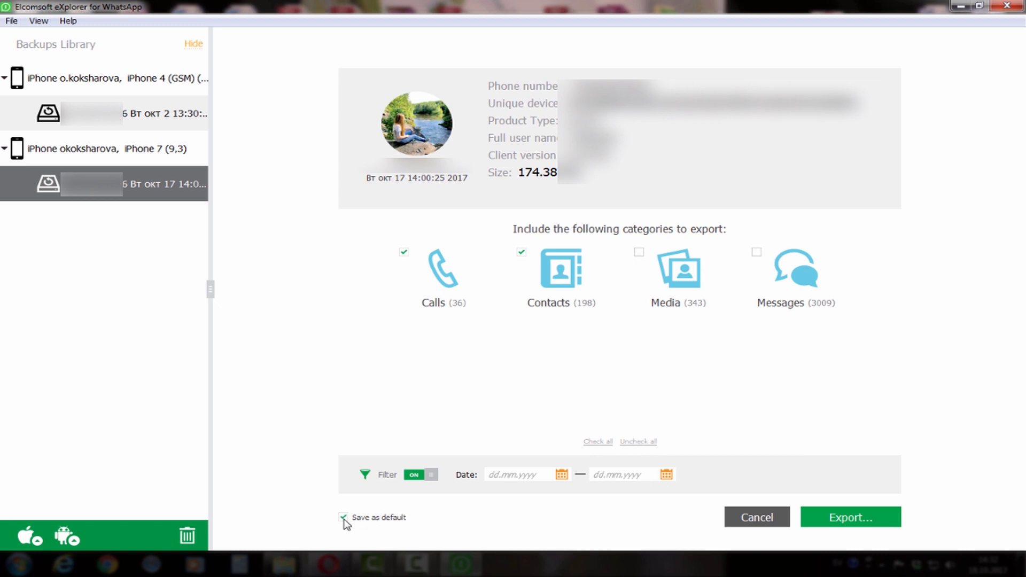
pyautogui.click(847, 518)
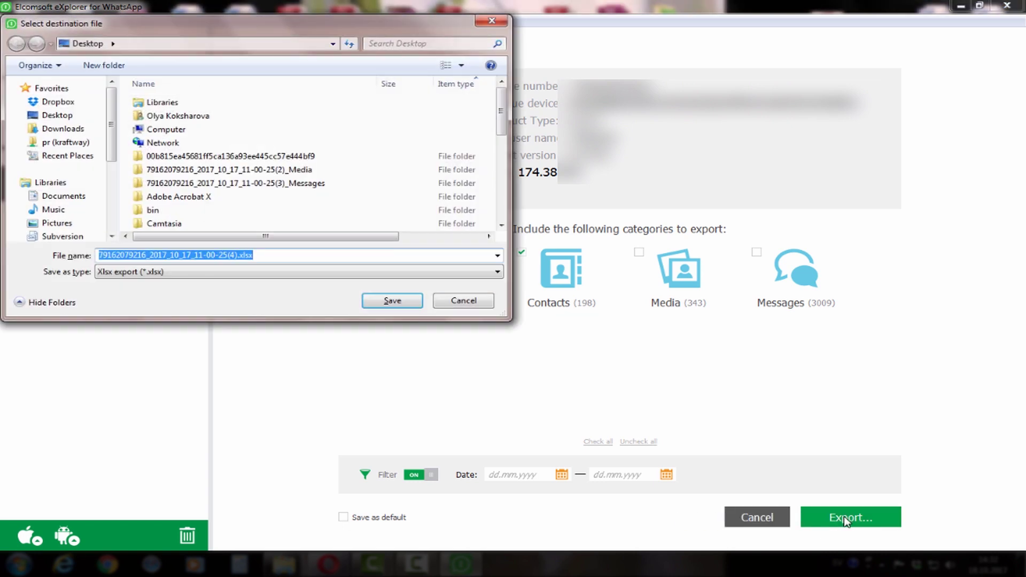
pyautogui.click(496, 20)
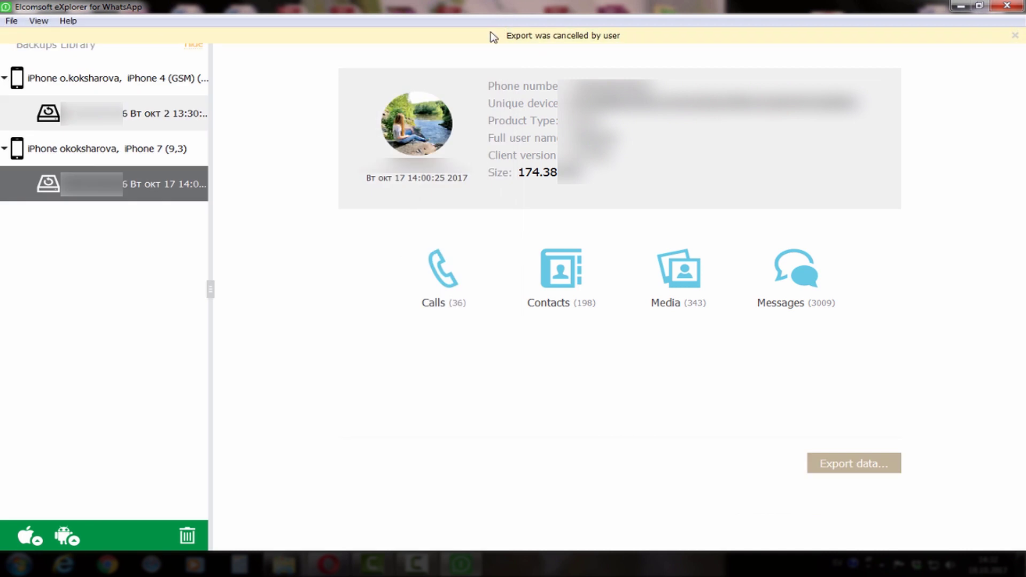
pyautogui.click(57, 540)
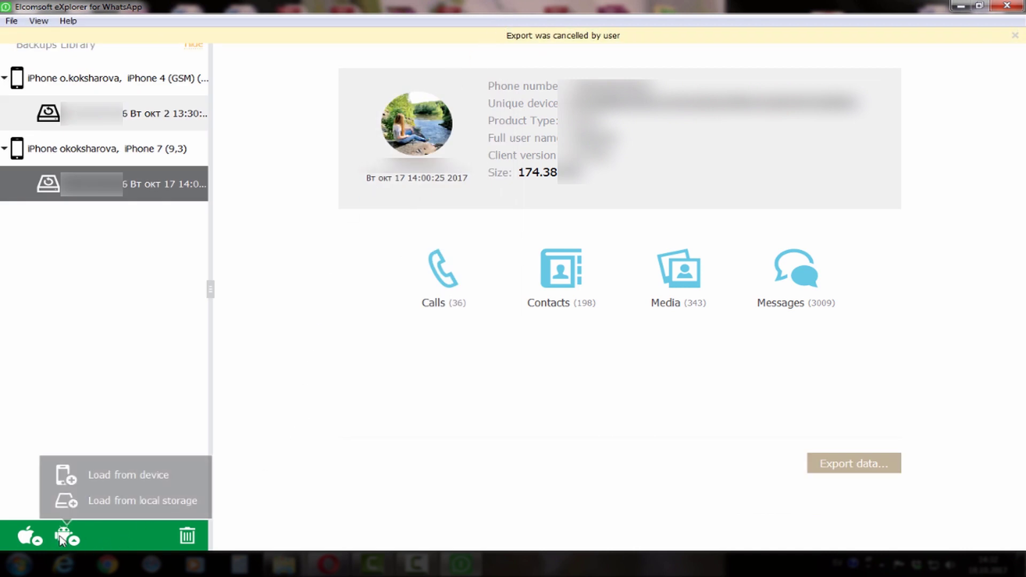
pyautogui.click(131, 476)
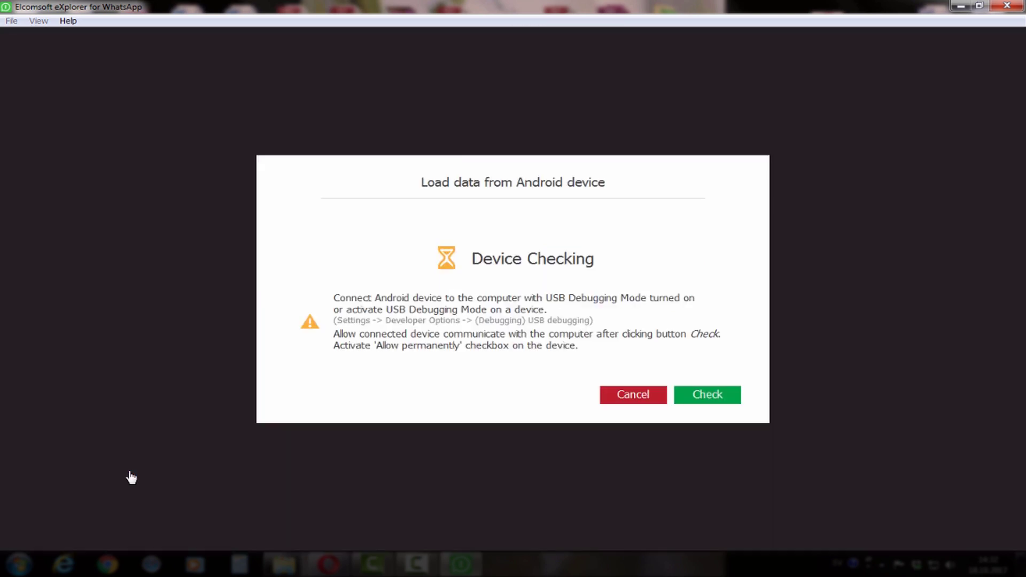
pyautogui.click(655, 398)
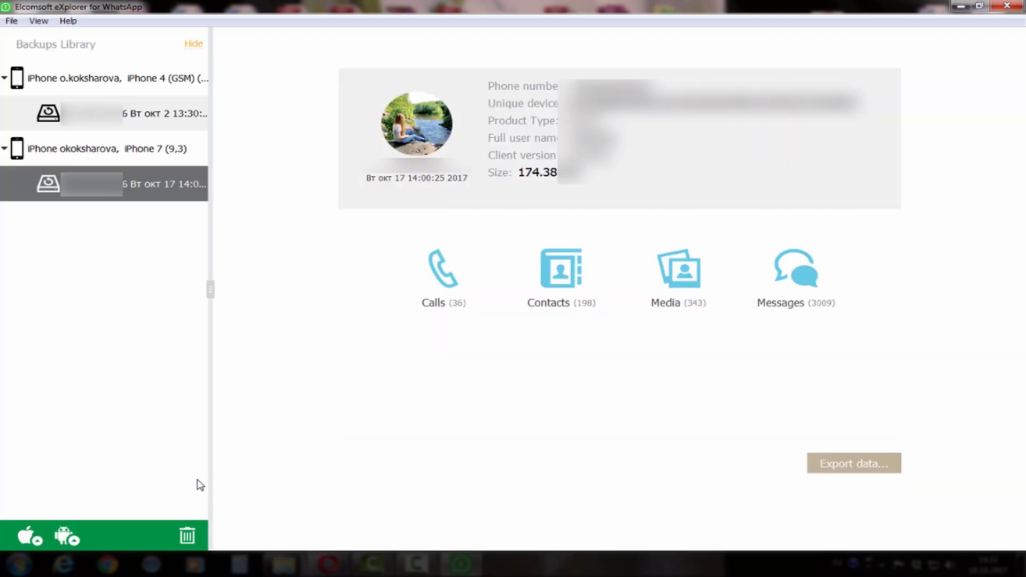
pyautogui.click(60, 539)
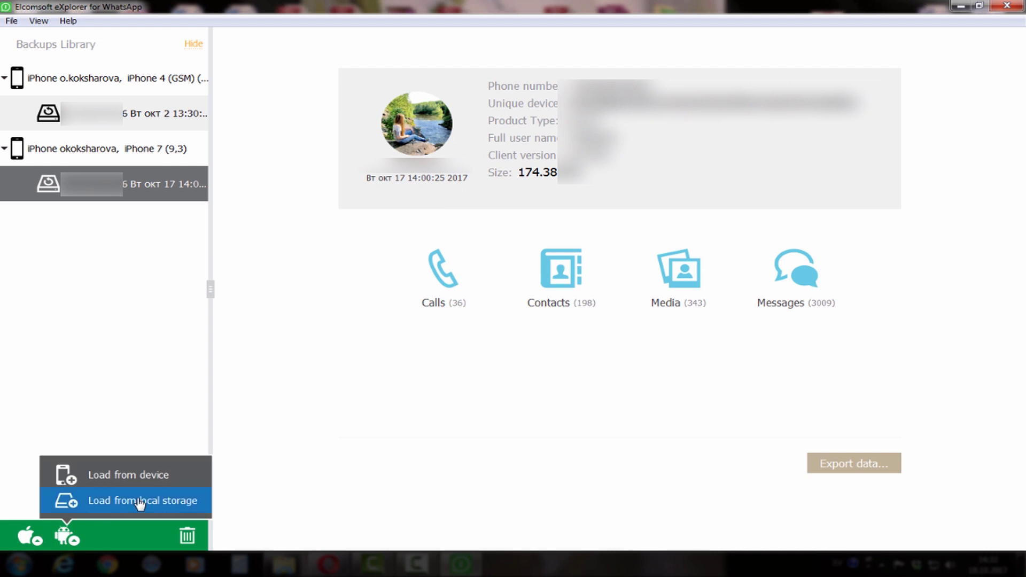
pyautogui.click(139, 502)
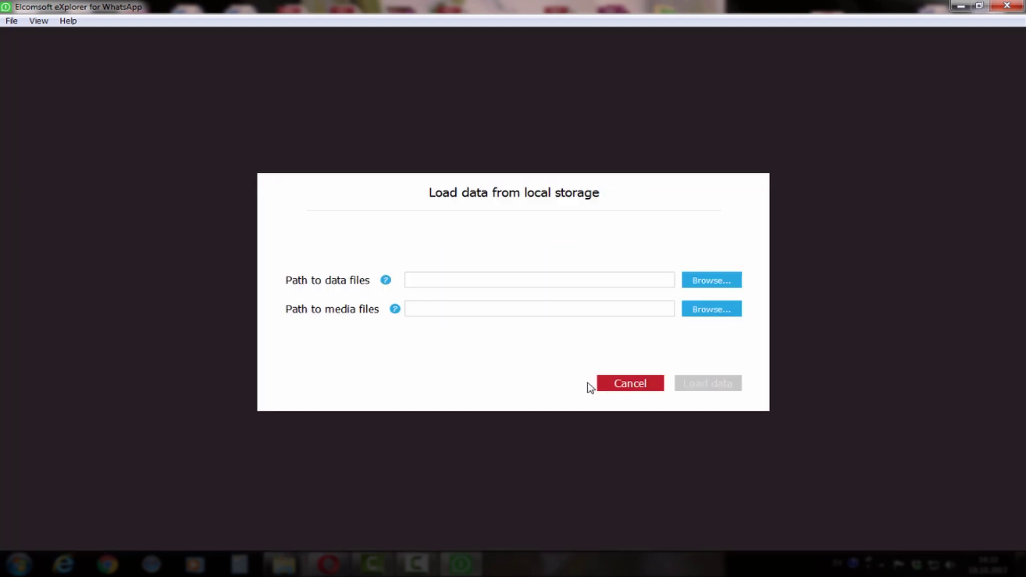
pyautogui.click(630, 385)
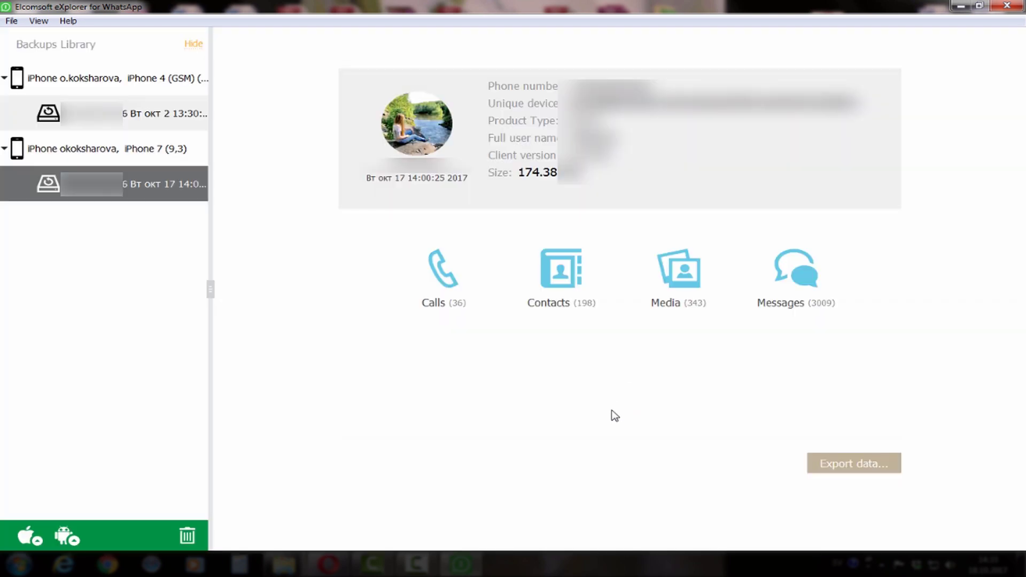